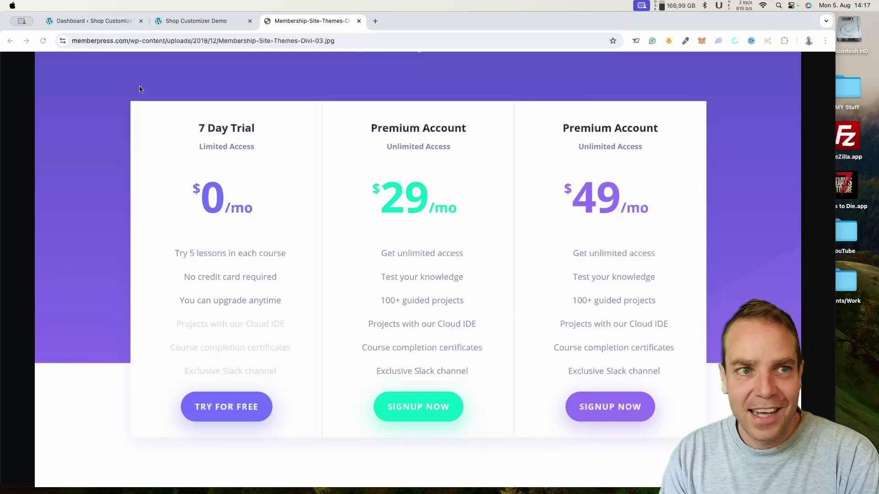
- In the Shop Customizer Demo dashboard, search the plugins available to add for "simple membership"
left_click(100, 22)
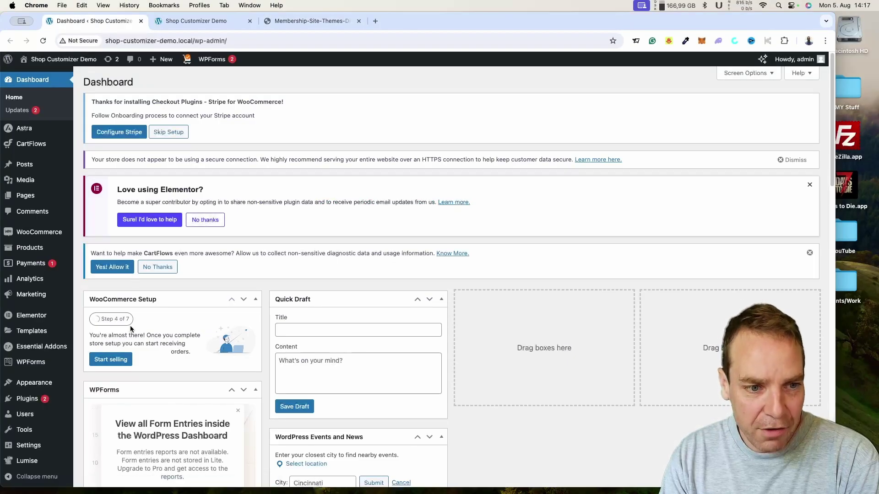
mouse_move(27, 401)
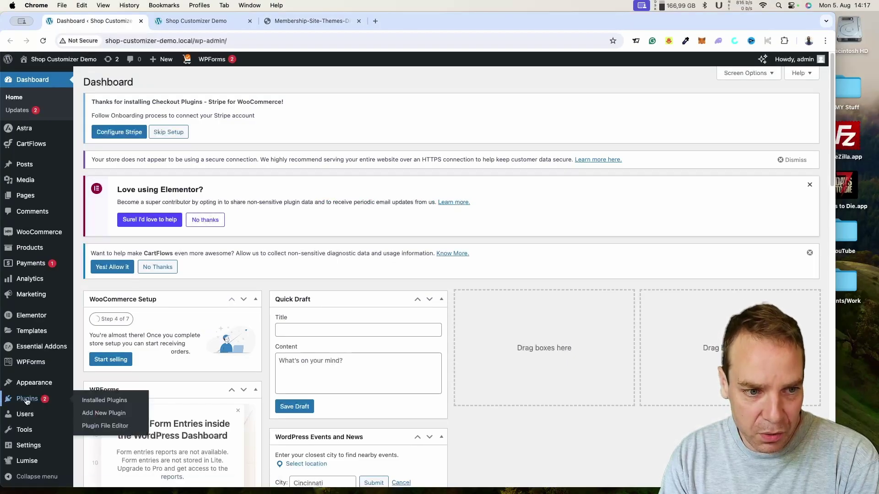
left_click(94, 413)
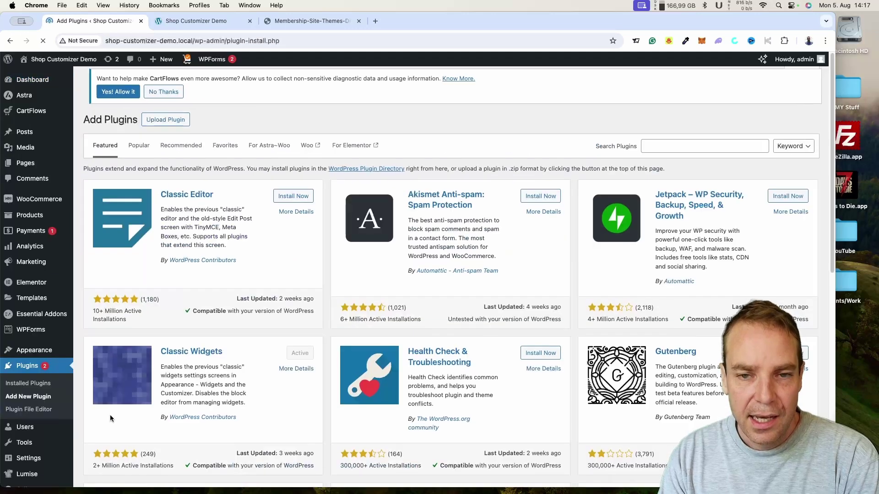
left_click(646, 147)
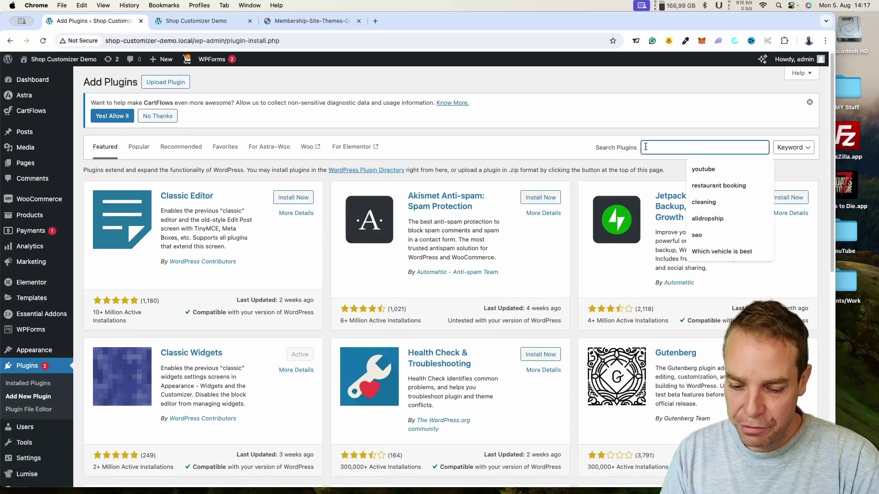
type("slmplae")
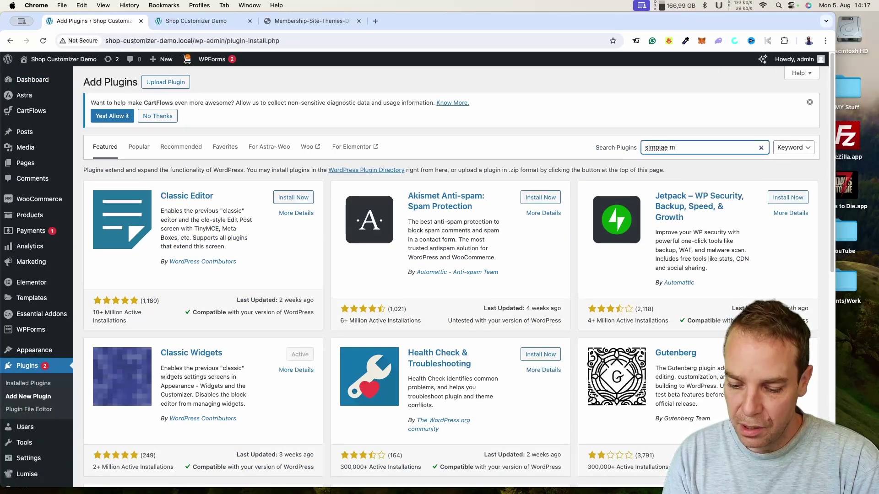
type(" membership")
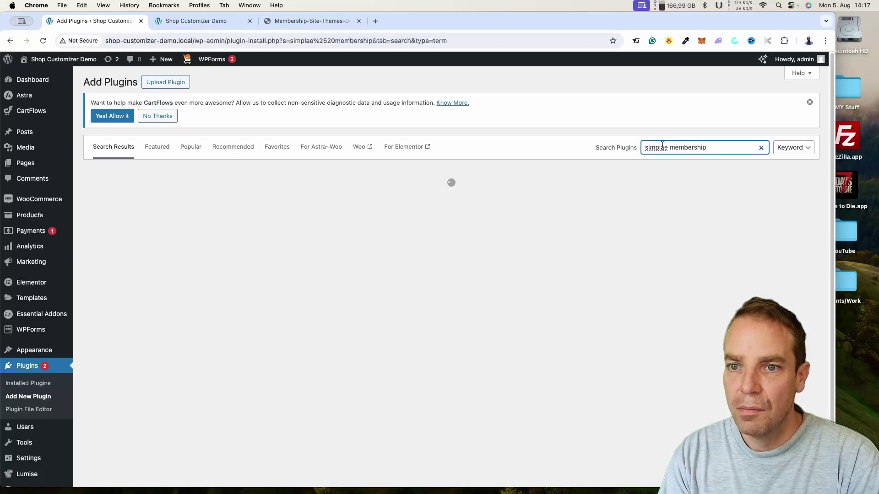
left_click(667, 148)
key("BackSpace")
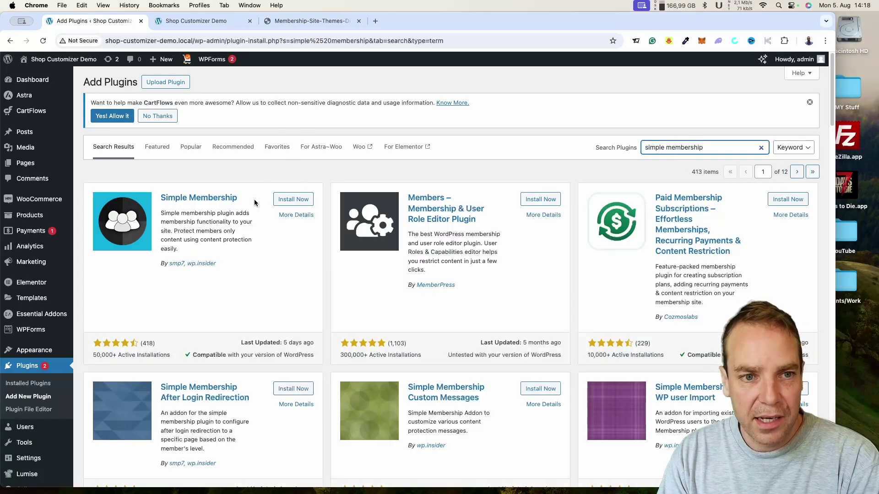
- Install and activate the Simple Membership plugin
left_click(302, 204)
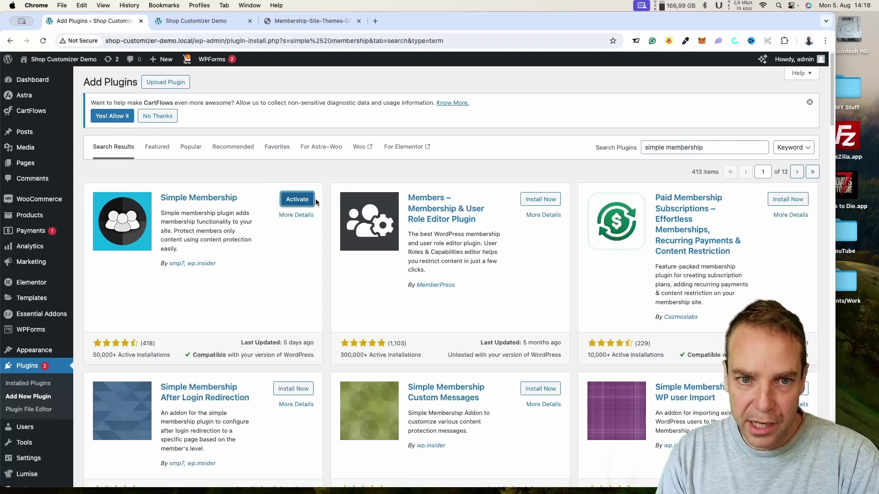
left_click(301, 204)
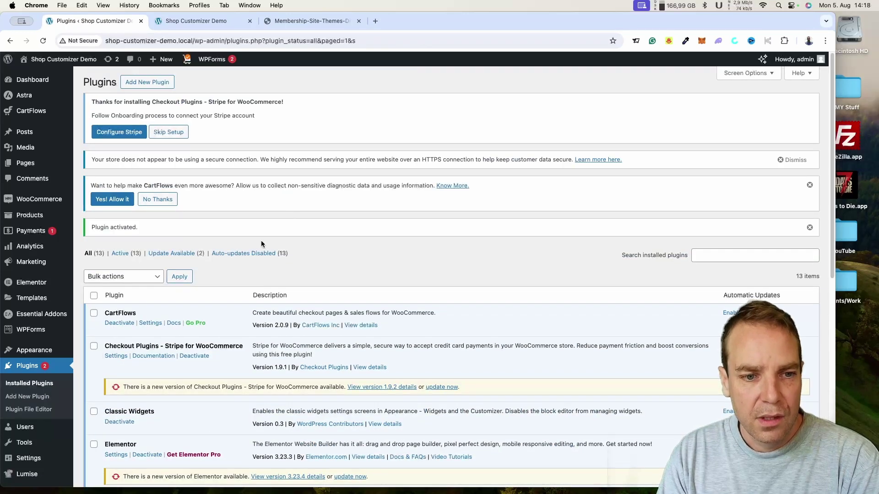
- Start a new WP Membership level named "Free" with Subscriber as its default WordPress role
scroll(158, 293, "down", 3)
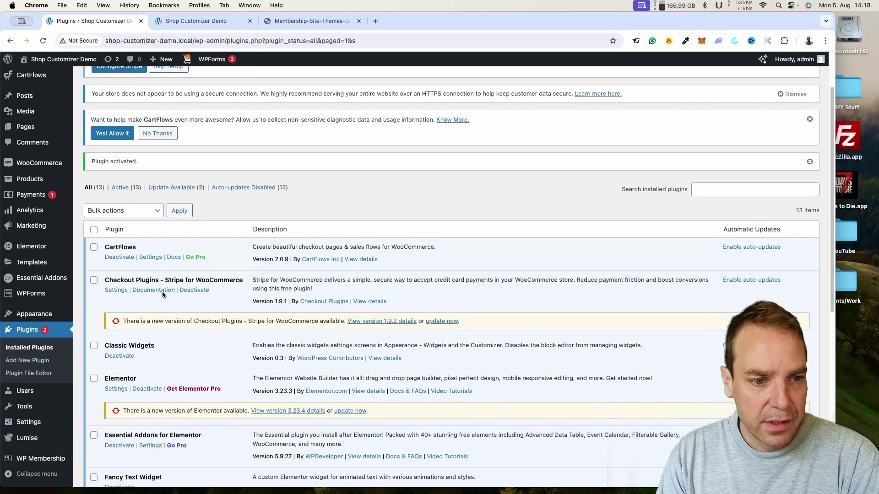
mouse_move(40, 460)
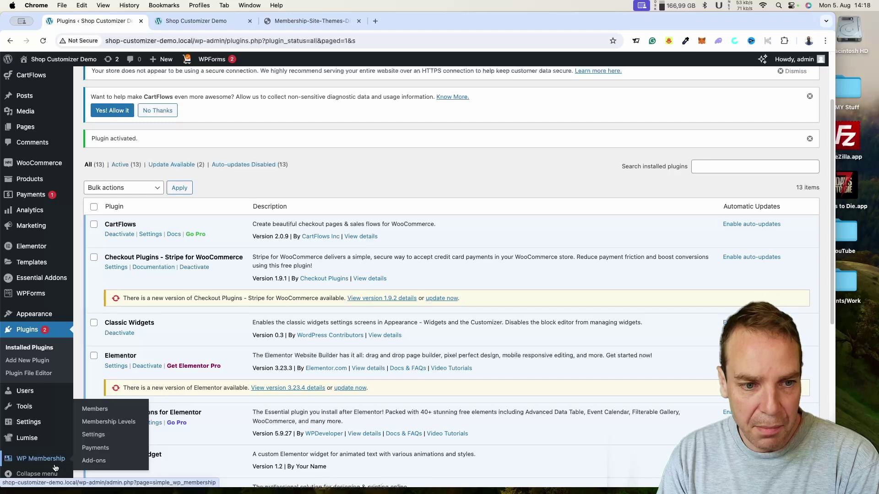
left_click(110, 422)
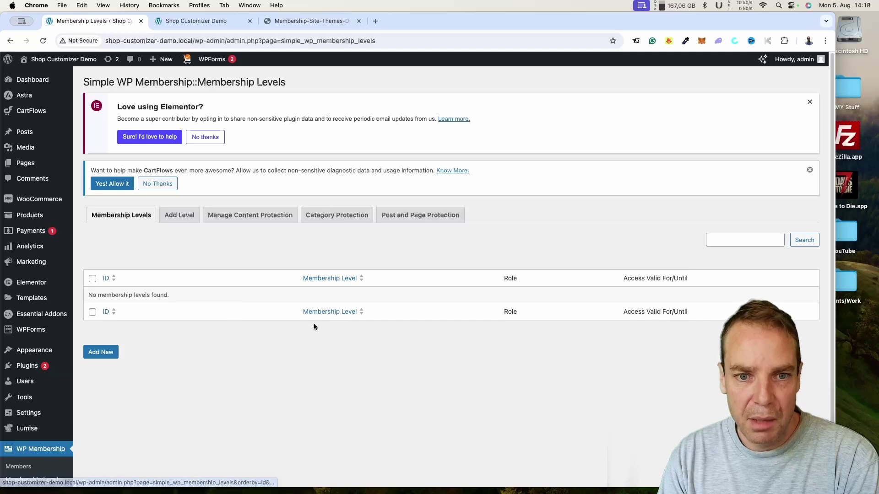
left_click(101, 353)
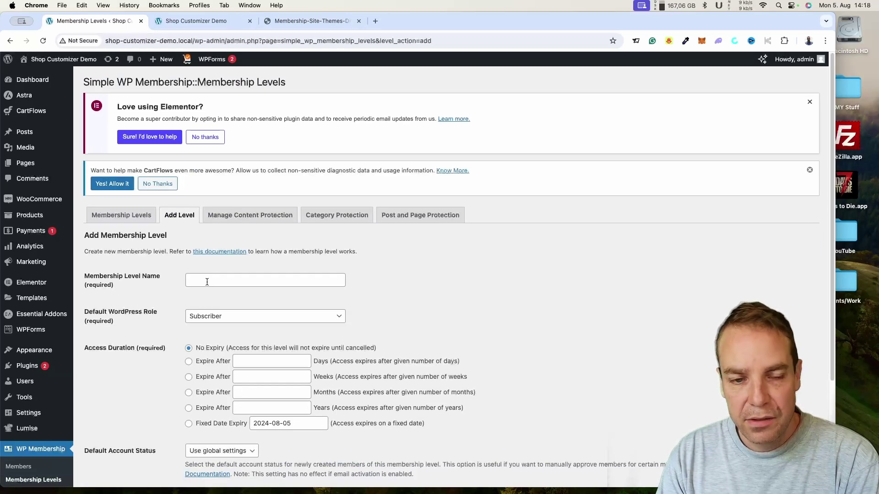
left_click(218, 279)
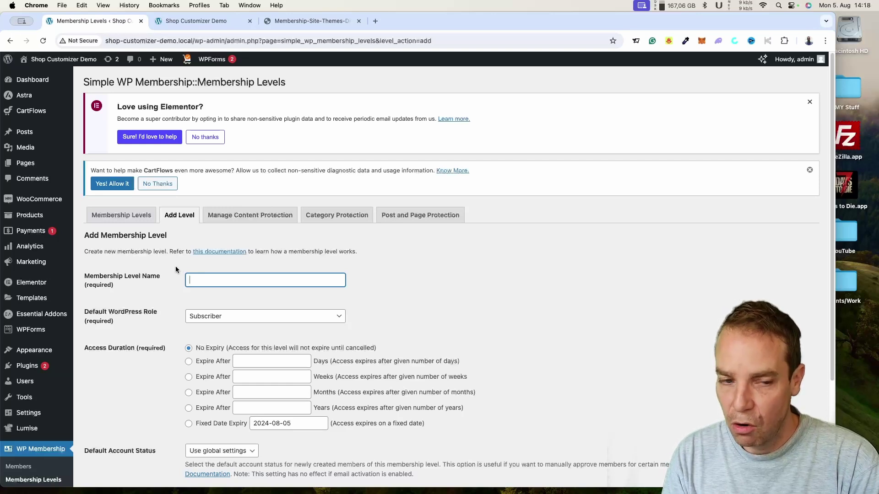
type("Free")
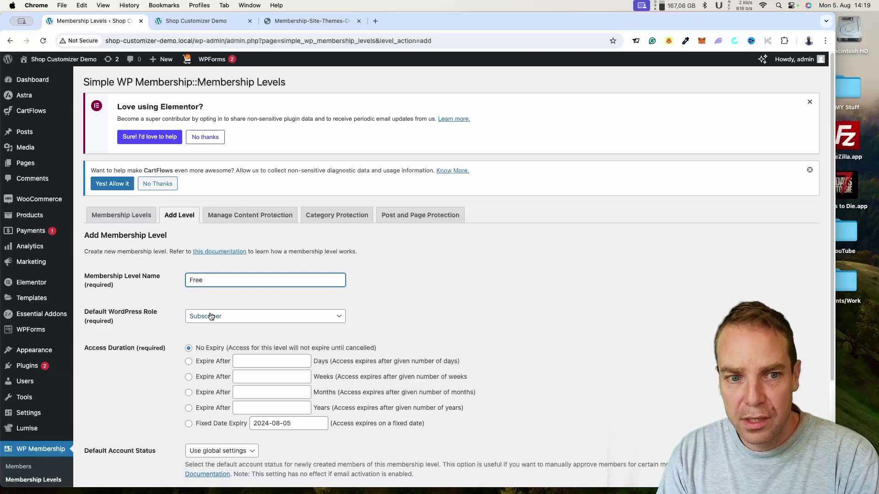
left_click(237, 320)
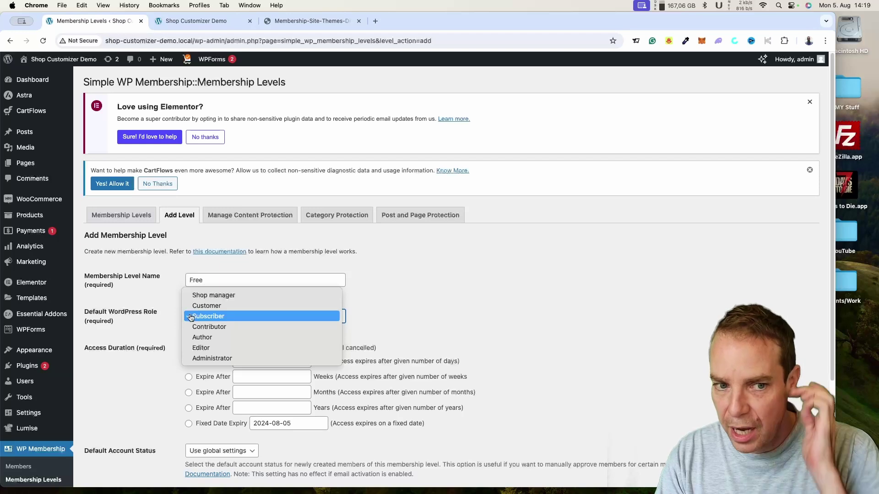
left_click(158, 317)
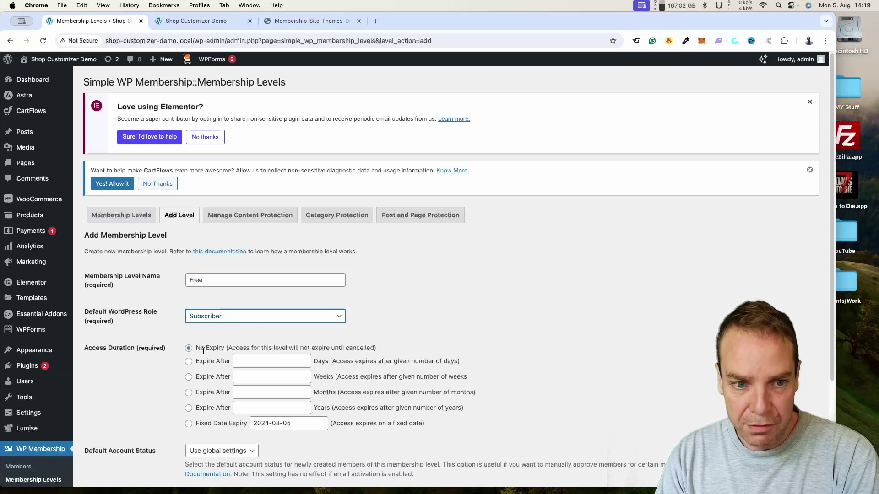
- Set the Free level's default account status to Active with email activation enabled, and create the level
scroll(174, 375, "down", 5)
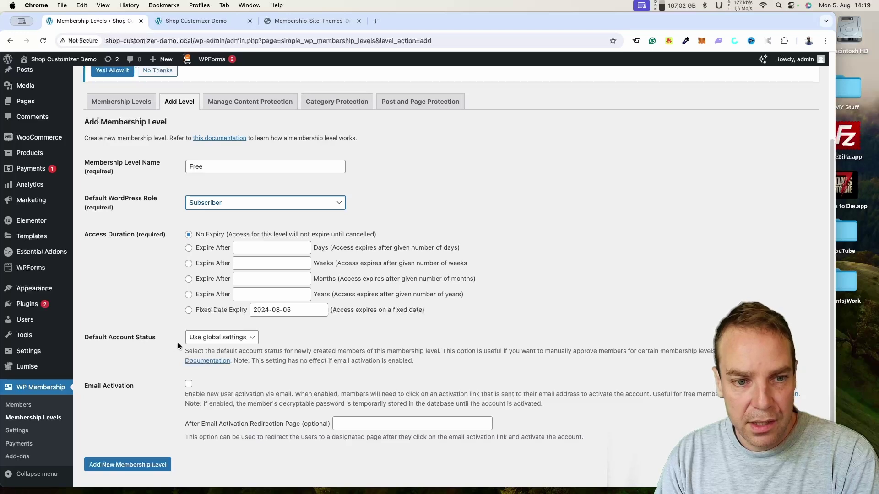
left_click(247, 342)
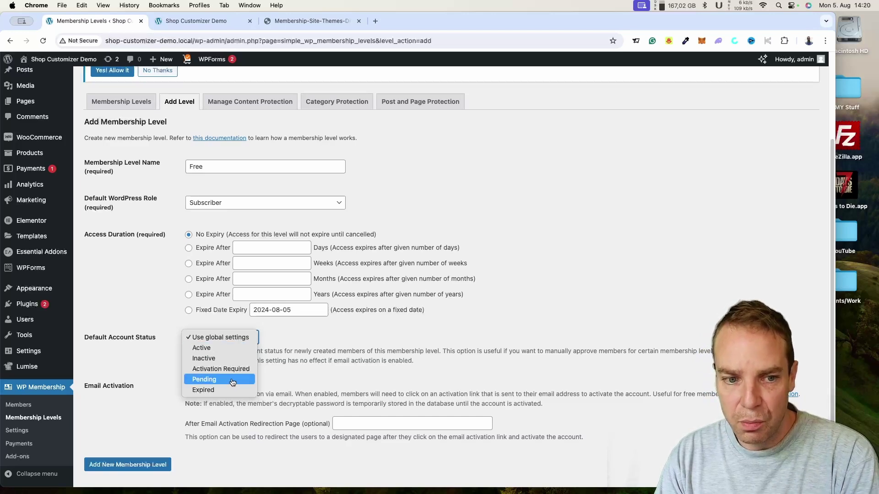
left_click(223, 350)
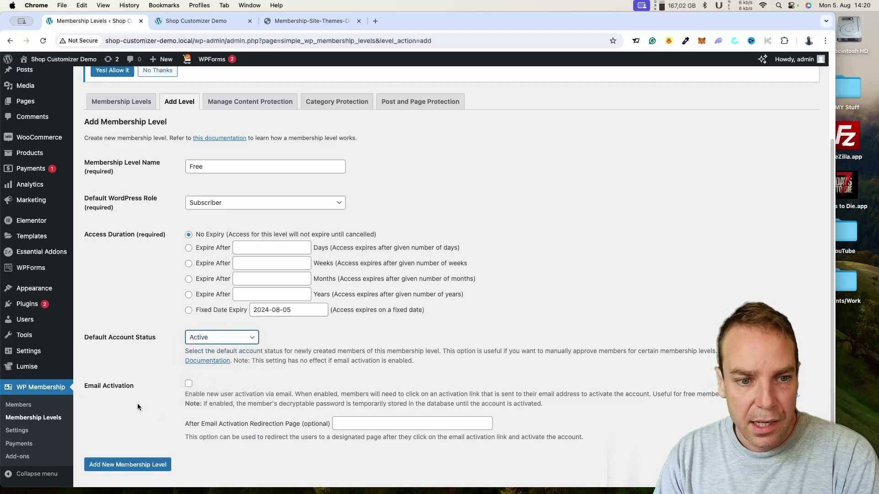
left_click(188, 387)
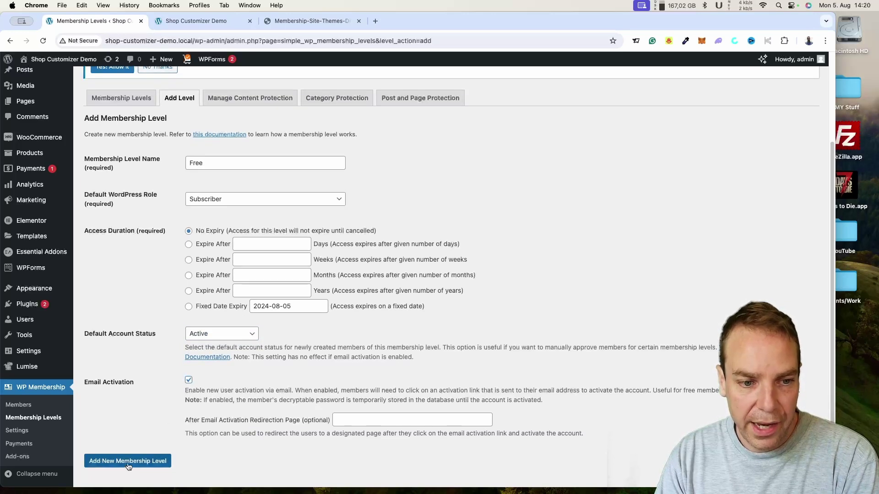
left_click(130, 463)
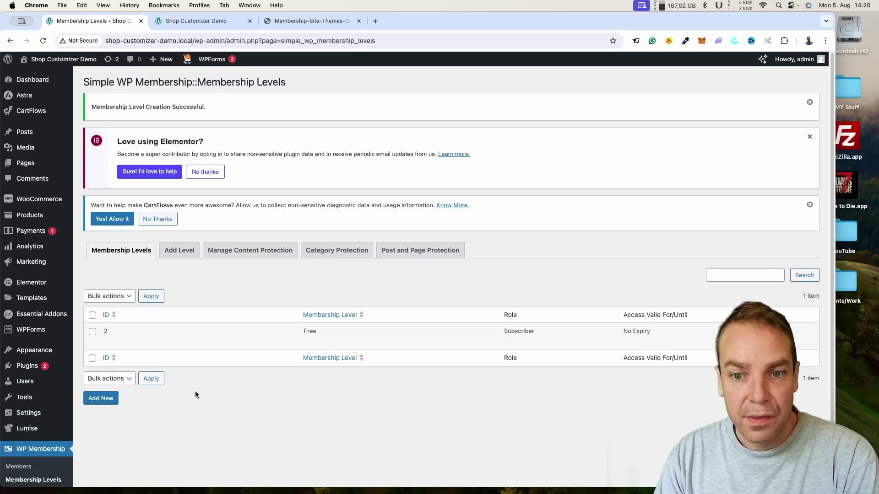
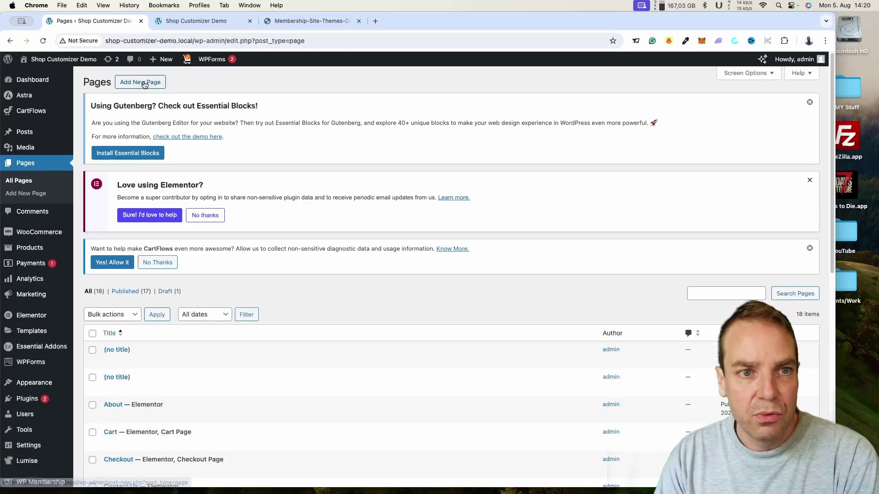
- Create a new page in a separate browser tab and title it "Free Membership Site"
right_click(148, 83)
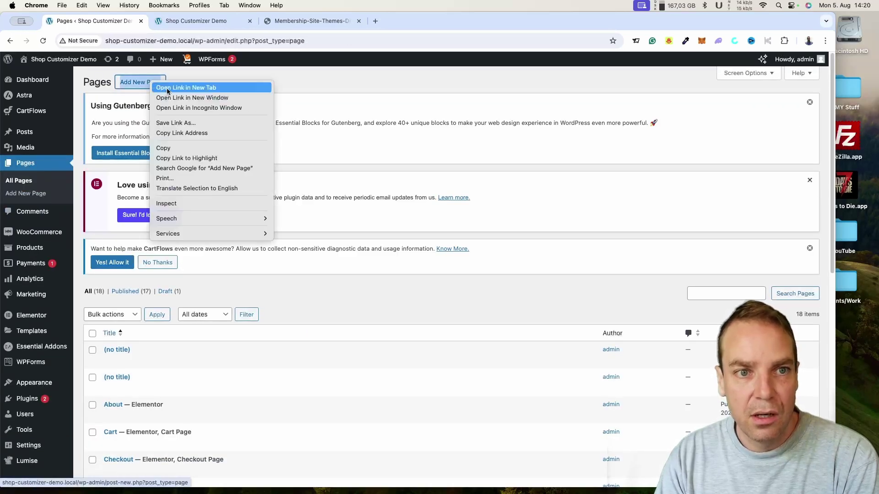
left_click(167, 87)
left_click(197, 21)
left_click(472, 171)
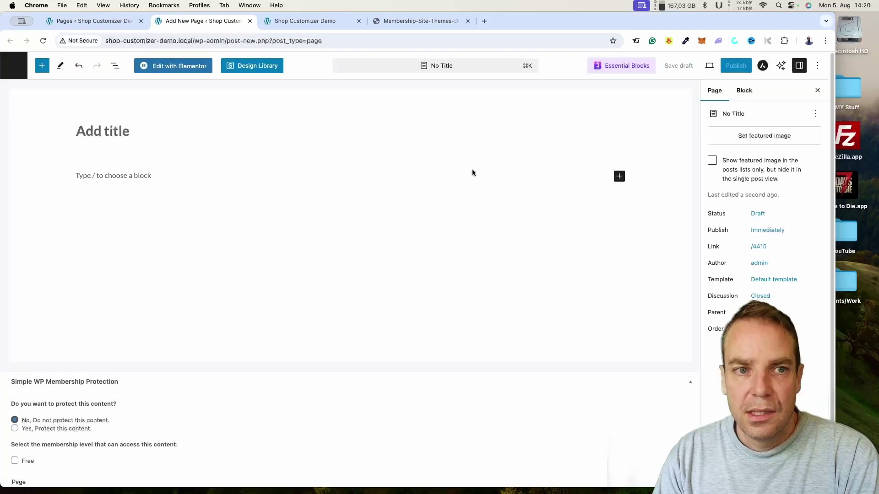
left_click(112, 132)
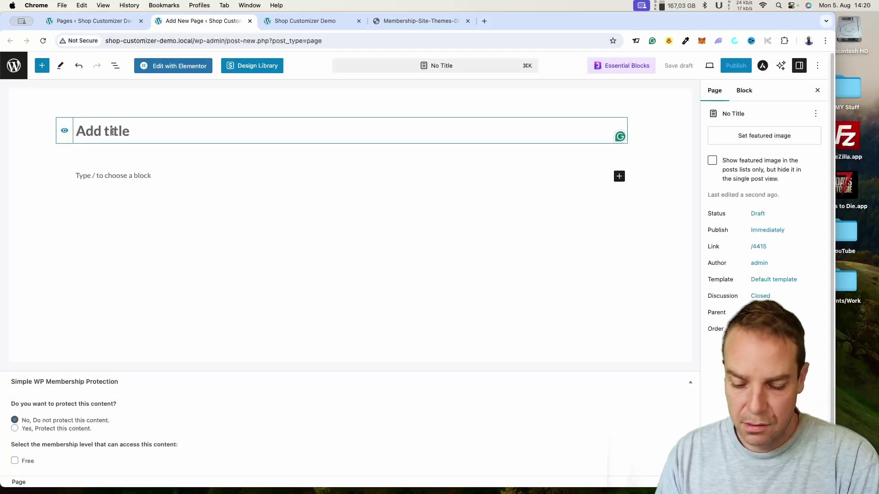
type("Free")
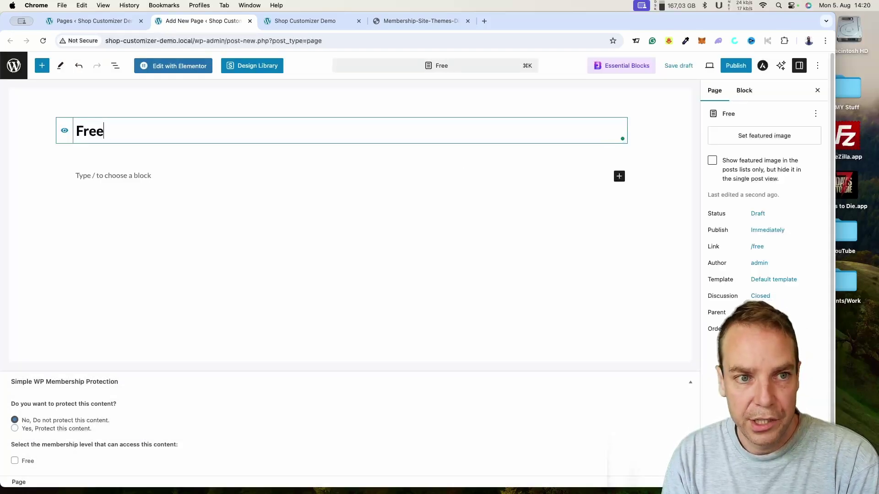
type(" Member")
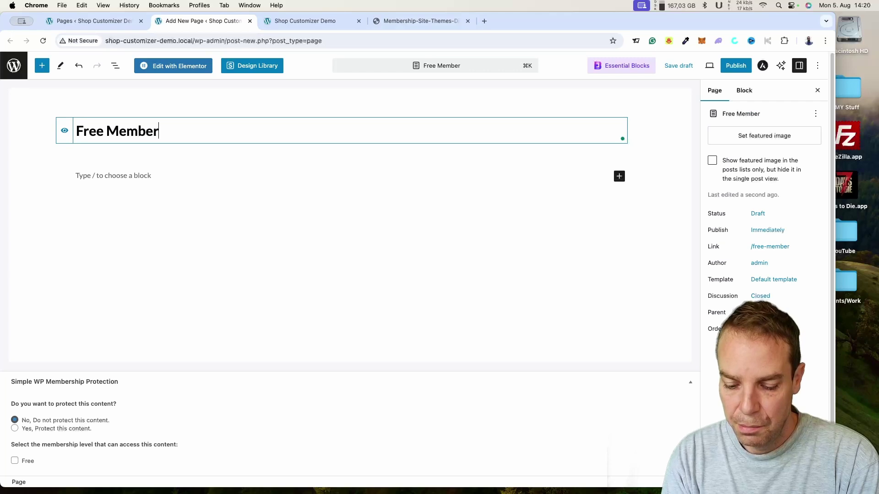
type("ship Site")
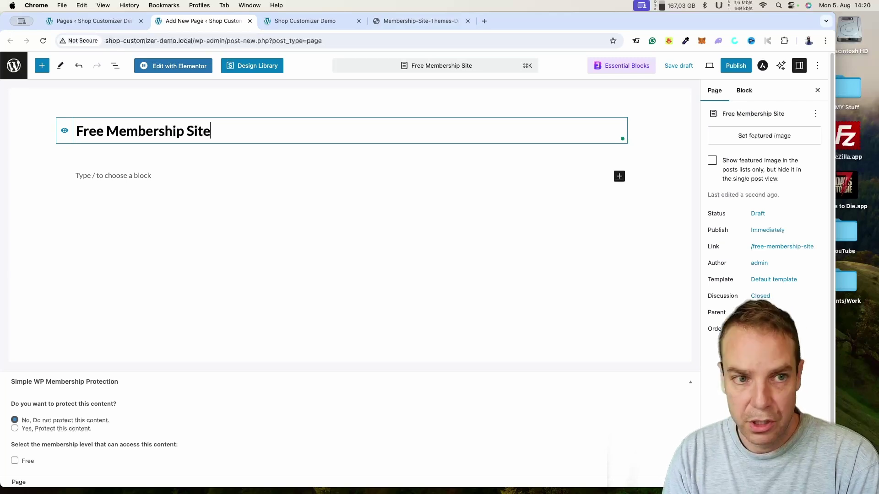
- Add the paragraph "This content is free" as the page's body text
left_click(136, 177)
type("This")
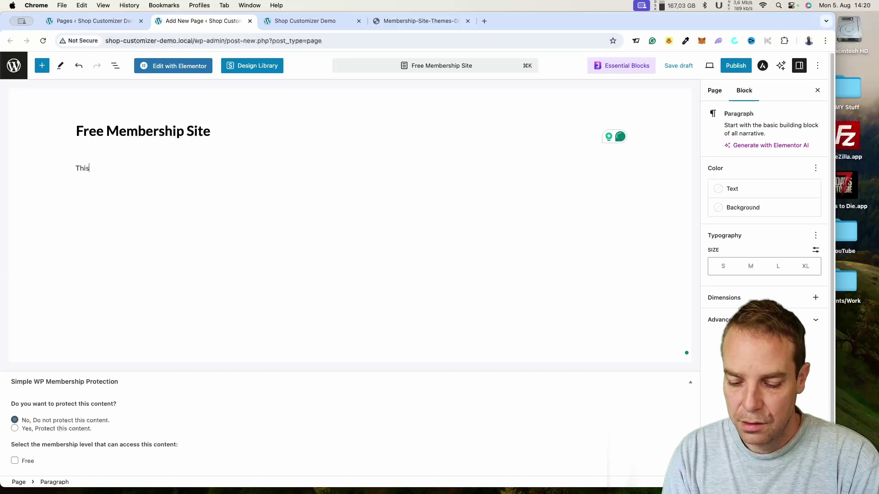
type(" content is")
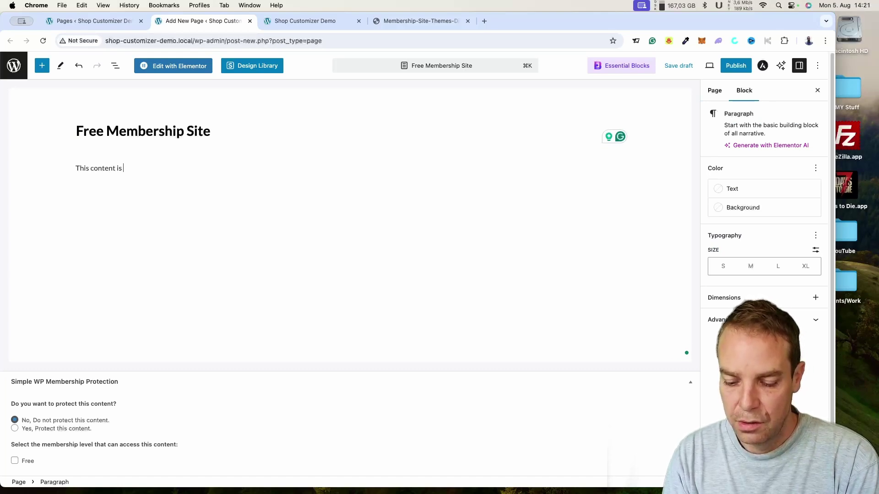
type(" free")
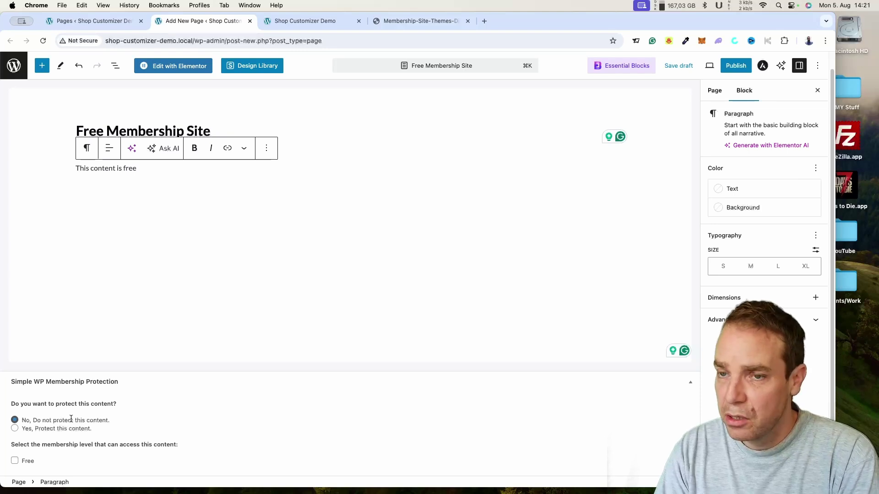
- Protect the page's content so only the Free membership level can access it, and publish the page
left_click(15, 428)
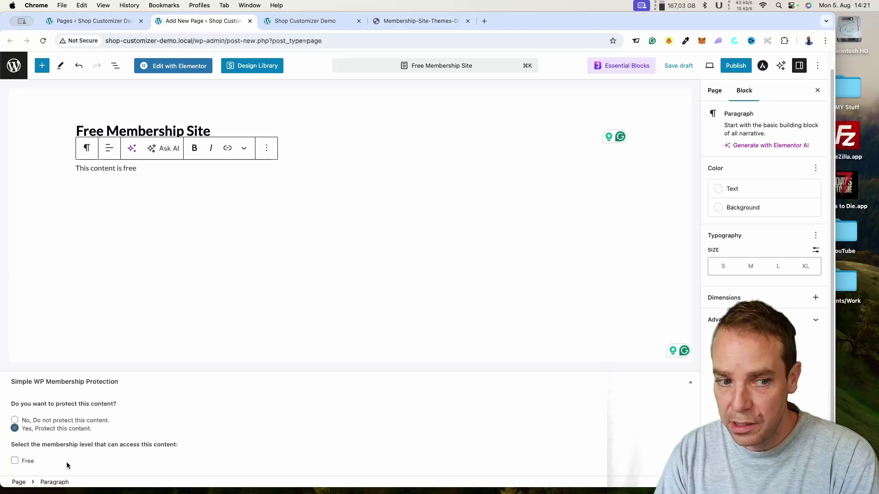
left_click(14, 460)
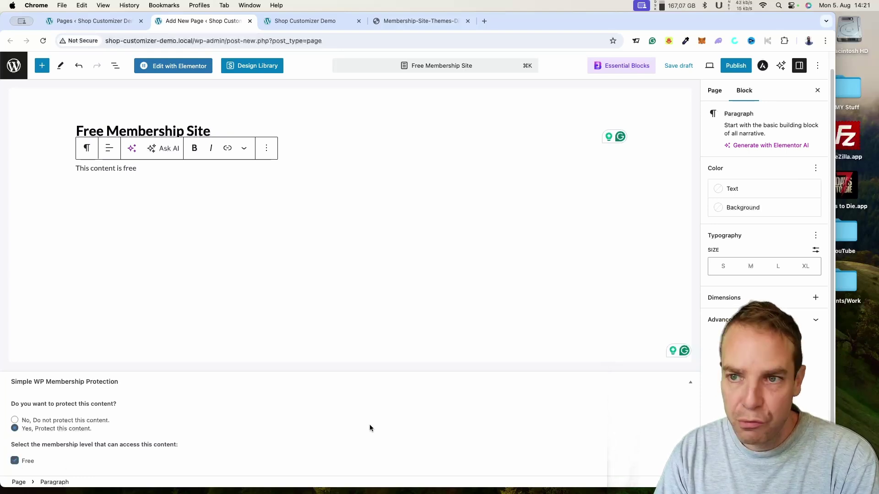
left_click(736, 65)
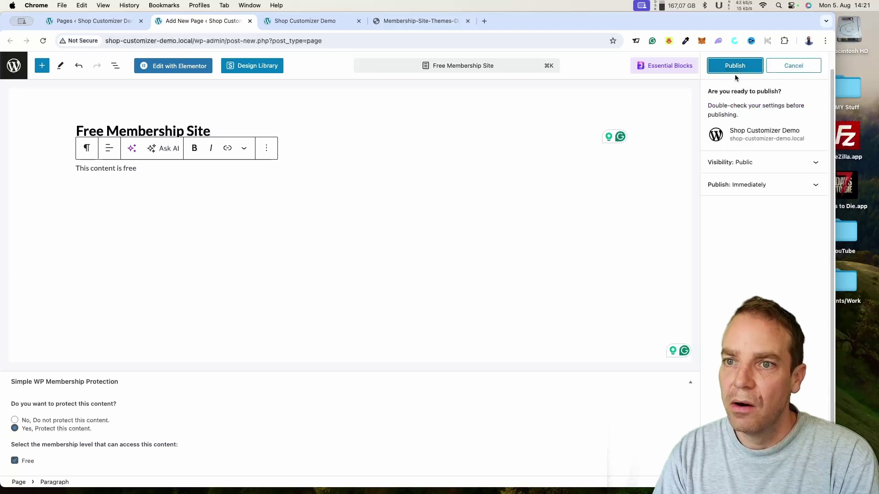
left_click(733, 66)
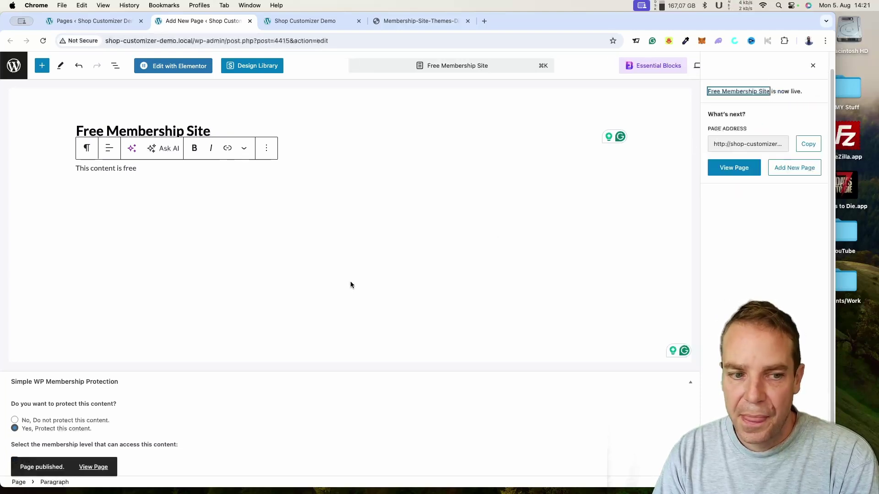
- Open the published Free Membership Site page in a separate browser tab to check its protection
right_click(101, 466)
left_click(152, 339)
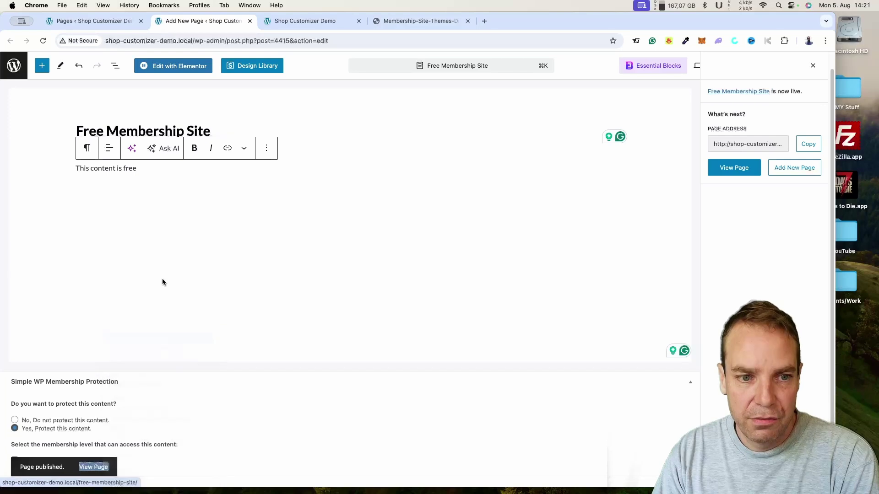
left_click(310, 20)
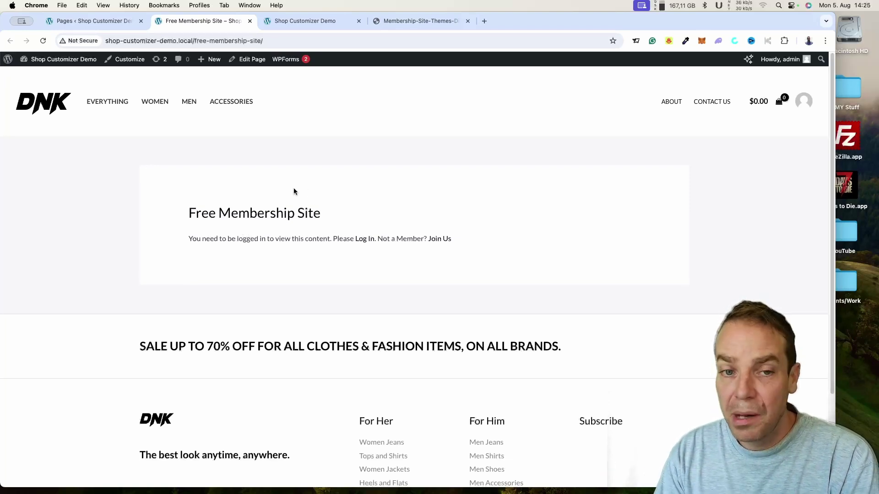
- Review the membership pages in the site's page list and the example pricing table image
left_click(106, 24)
scroll(229, 232, "up", 3)
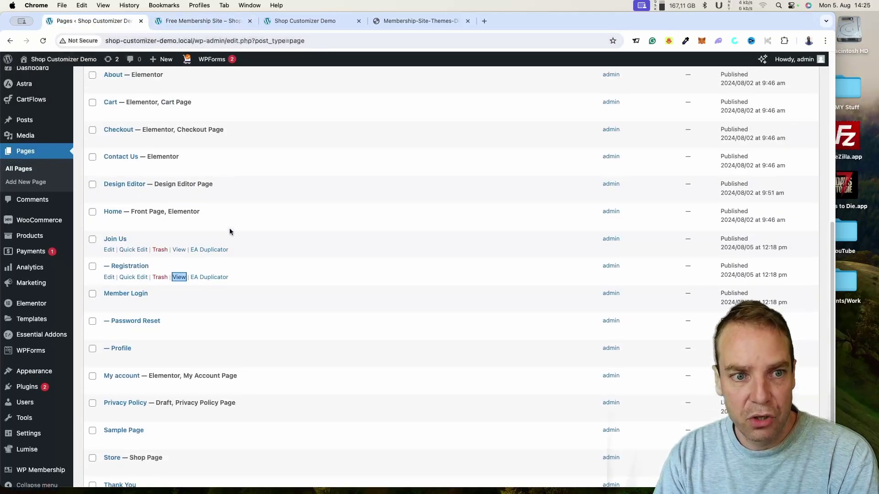
scroll(275, 246, "up", 1)
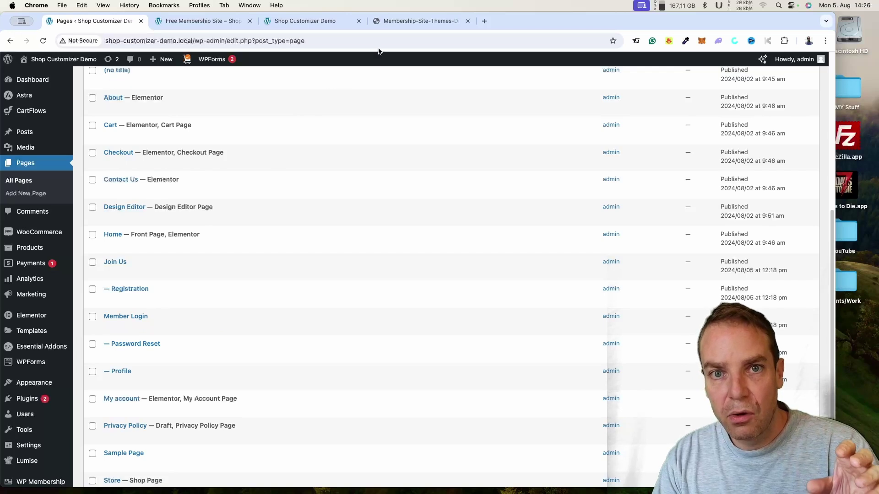
left_click(392, 23)
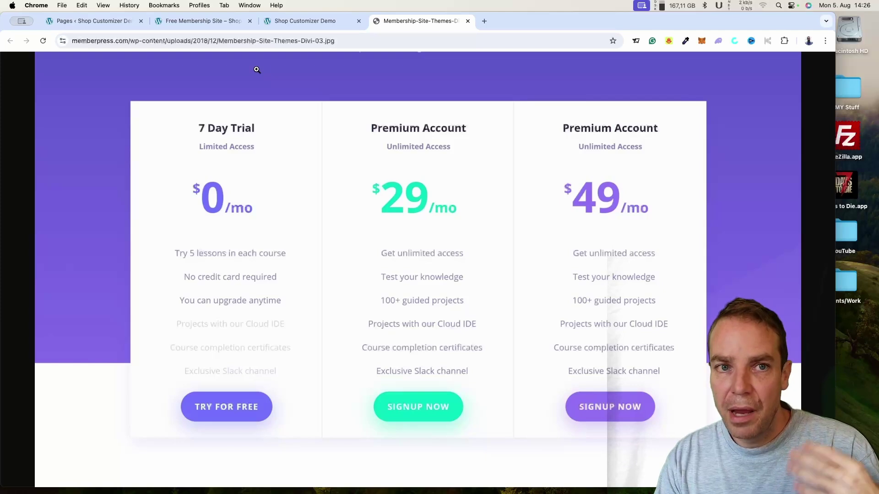
- Open the live Join Us page from the page list in a separate browser tab
left_click(201, 26)
left_click(91, 20)
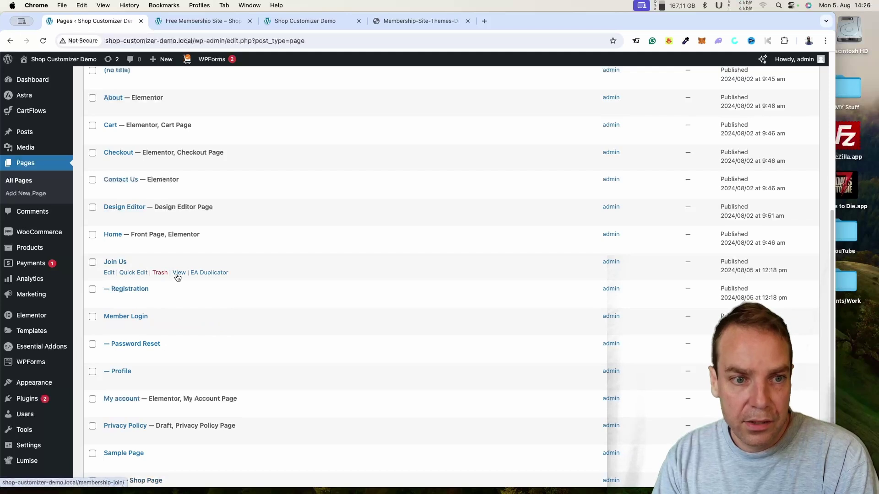
right_click(175, 275)
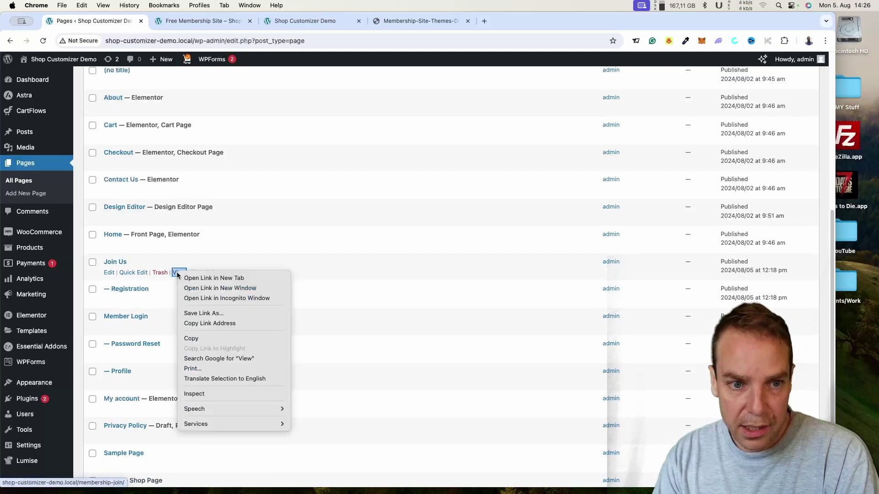
left_click(204, 278)
key("ctrl+Tab")
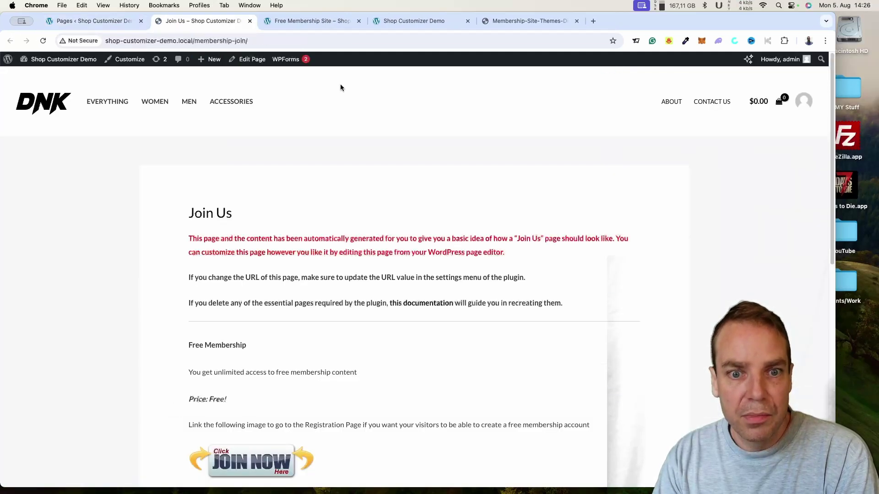
- Read through the Join Us page's instructions, Free Membership section and paid-level payment button placeholder
scroll(366, 288, "down", 2)
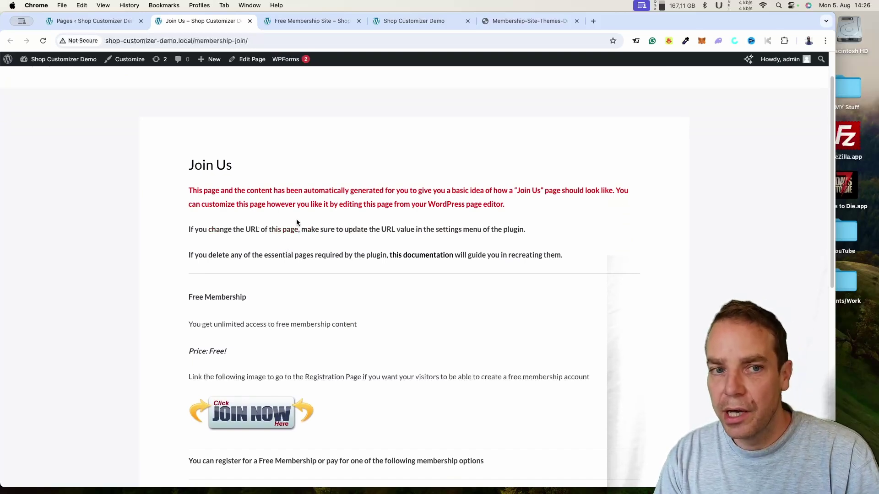
scroll(293, 222, "up", 2)
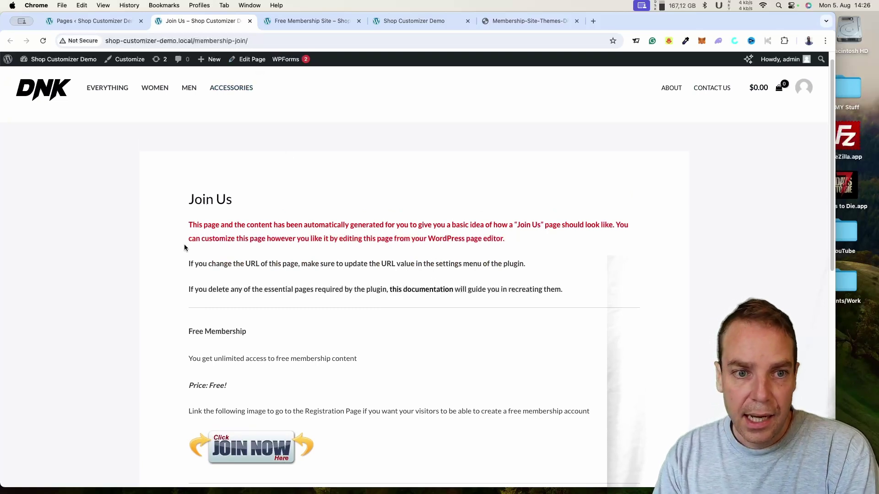
scroll(309, 313, "down", 3)
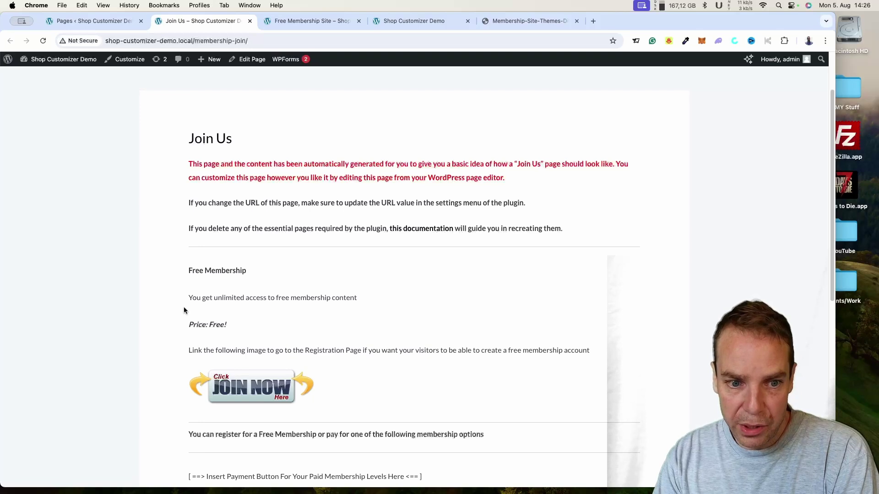
scroll(194, 297, "down", 3)
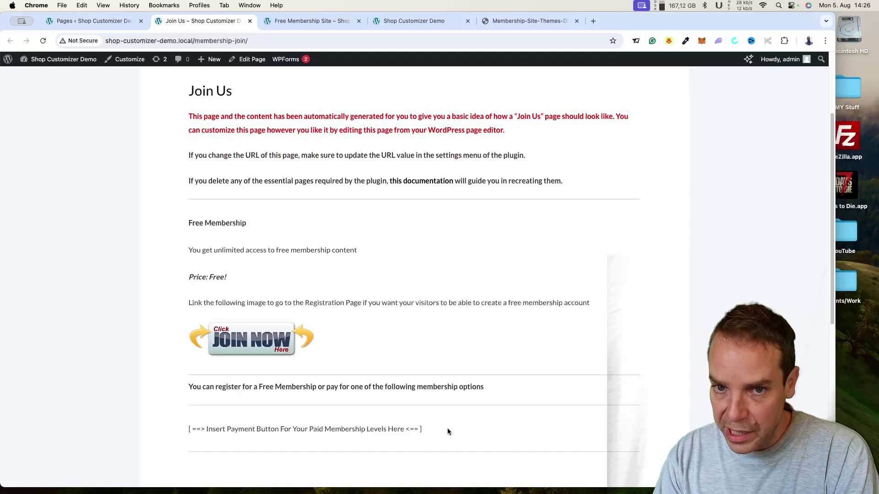
scroll(458, 429, "up", 2)
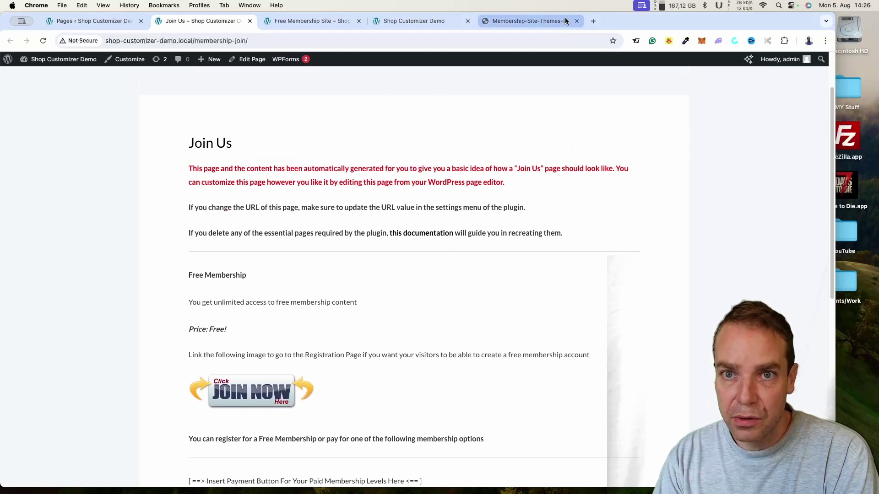
- Compare the example pricing table with the protected page and the Join Us page
left_click(544, 23)
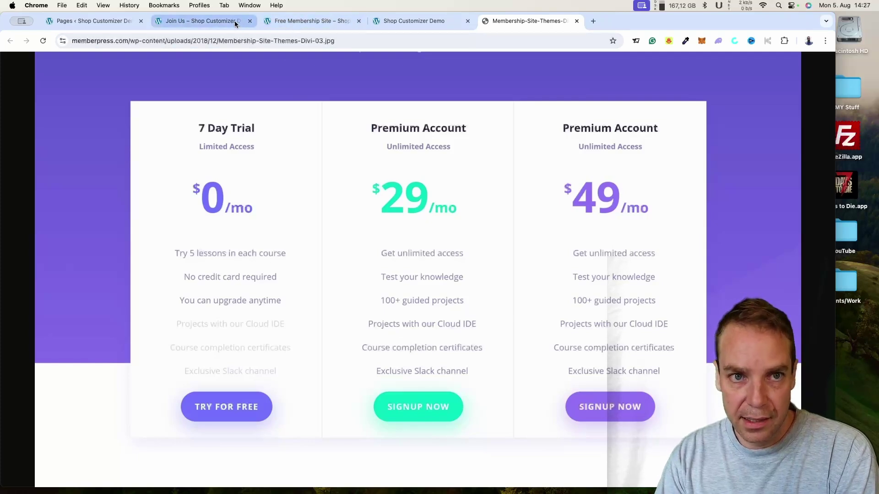
left_click(294, 21)
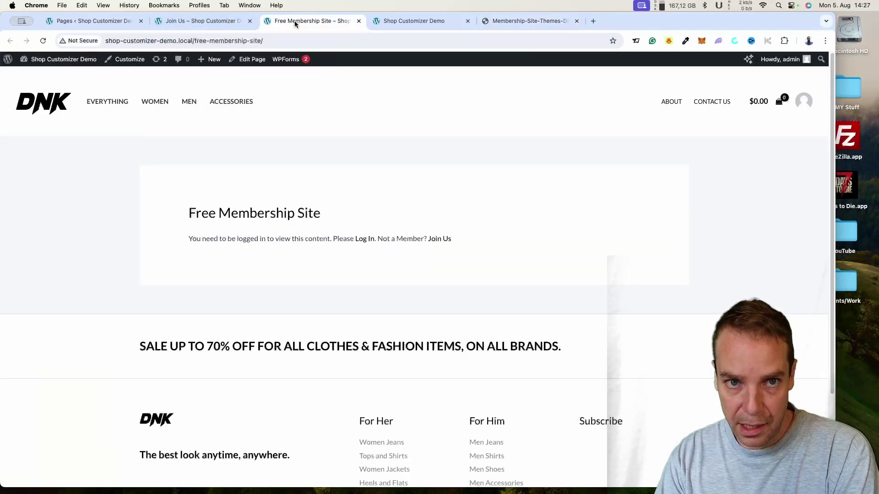
left_click(380, 22)
left_click(202, 21)
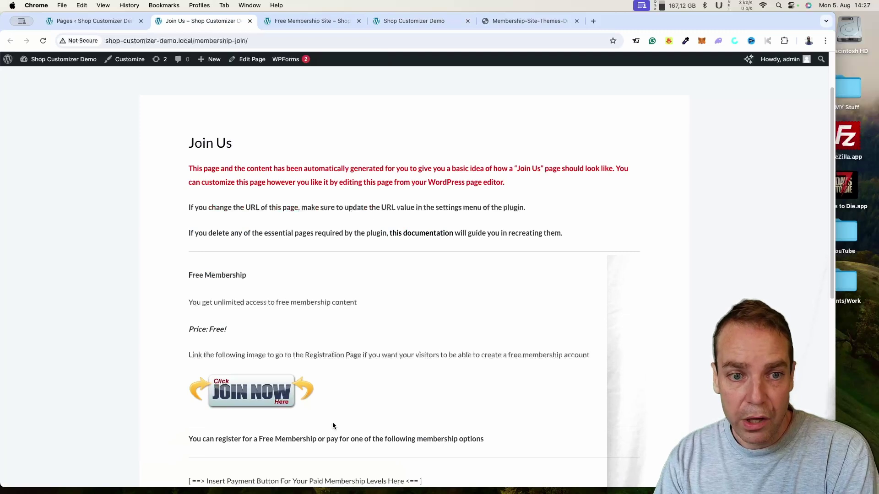
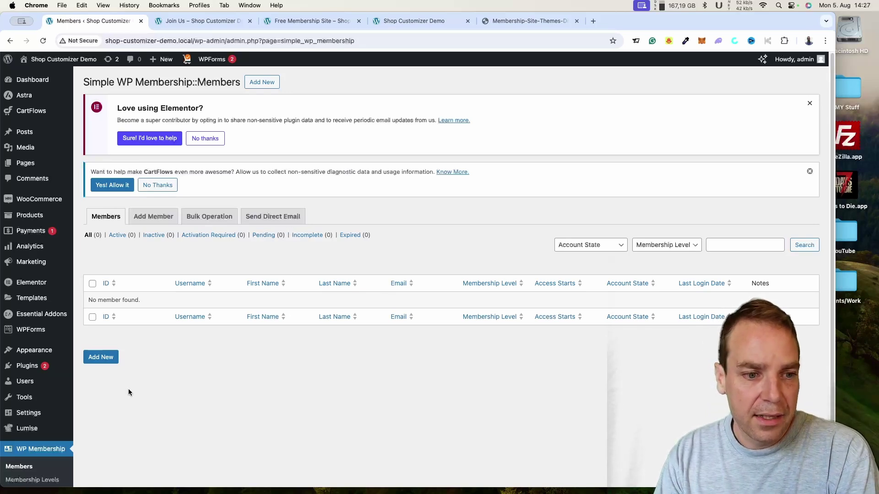
- Examine WP Membership's membership levels list and its content, category, and post and page protection options
scroll(32, 403, "down", 1)
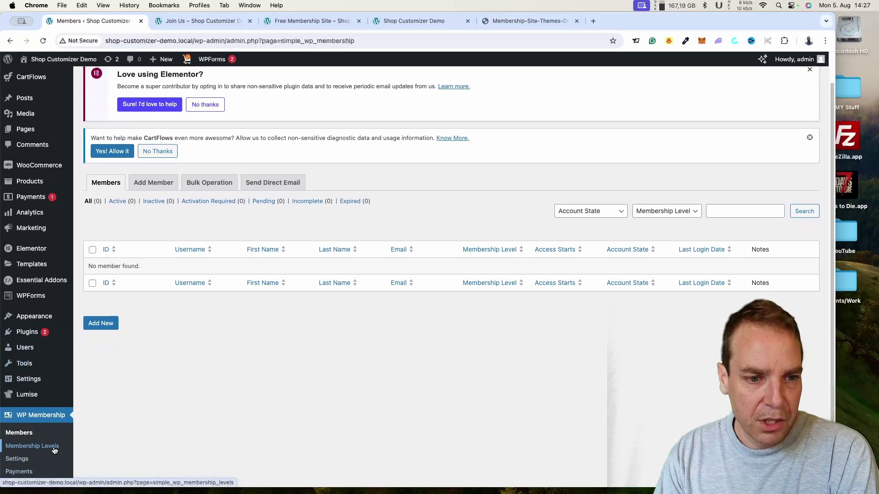
left_click(54, 450)
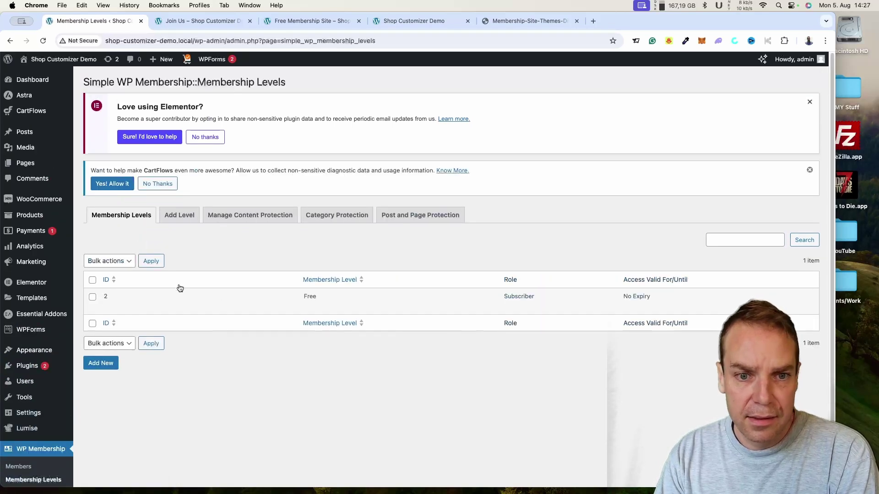
left_click(213, 220)
scroll(305, 286, "down", 2)
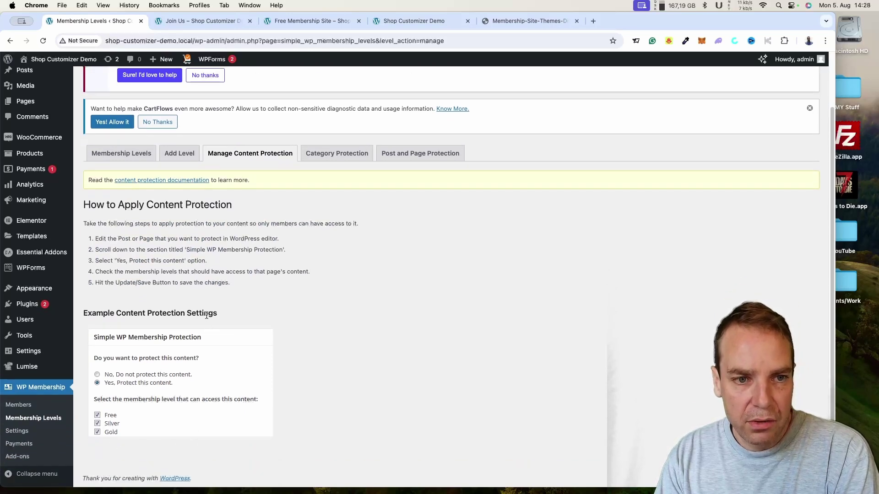
left_click(339, 158)
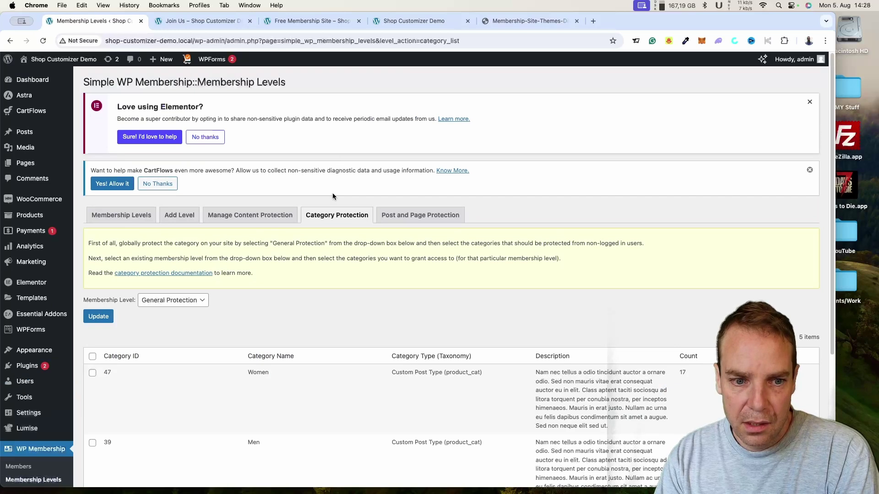
scroll(416, 269, "down", 3)
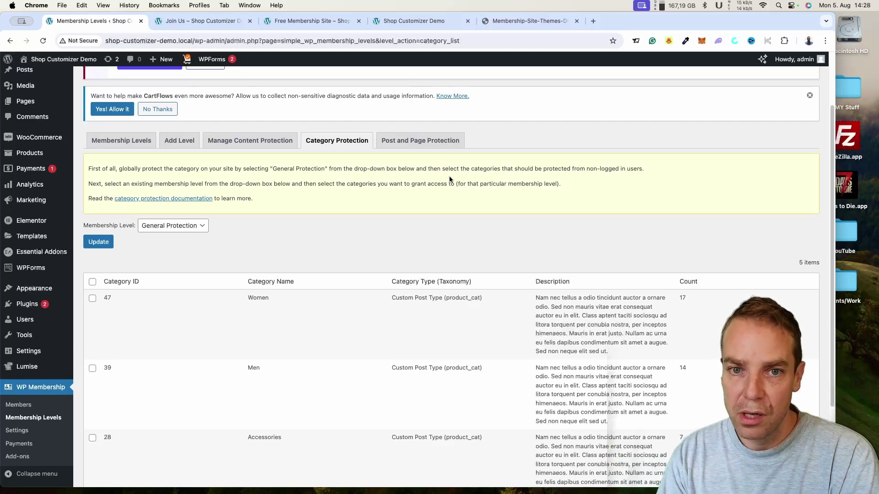
left_click(418, 141)
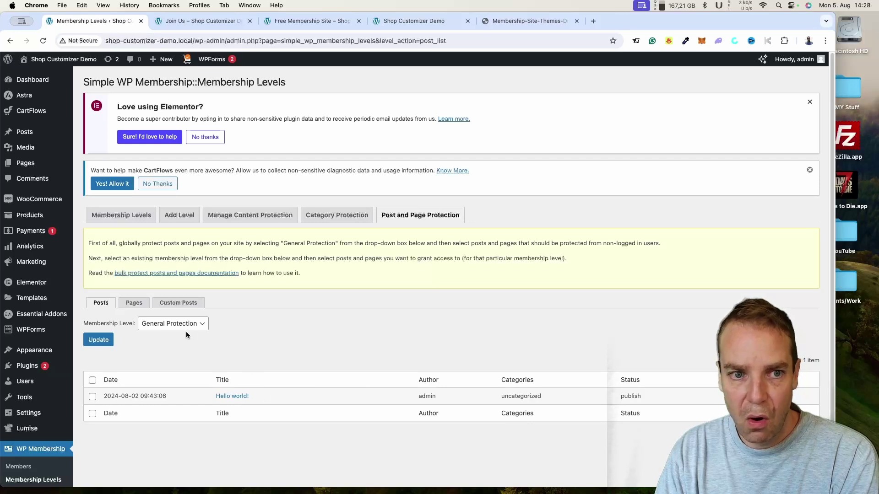
scroll(185, 334, "down", 3)
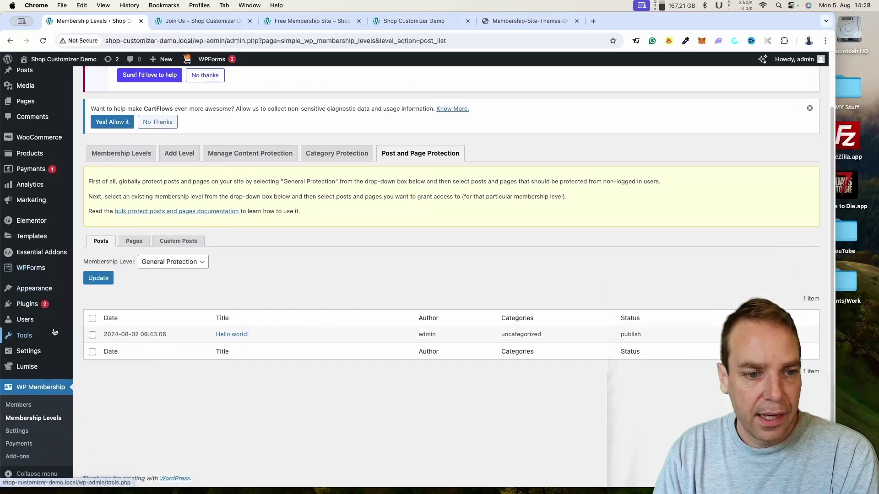
- Enable free membership in WP Membership's general settings and set the Free Membership Level ID to 2
left_click(29, 437)
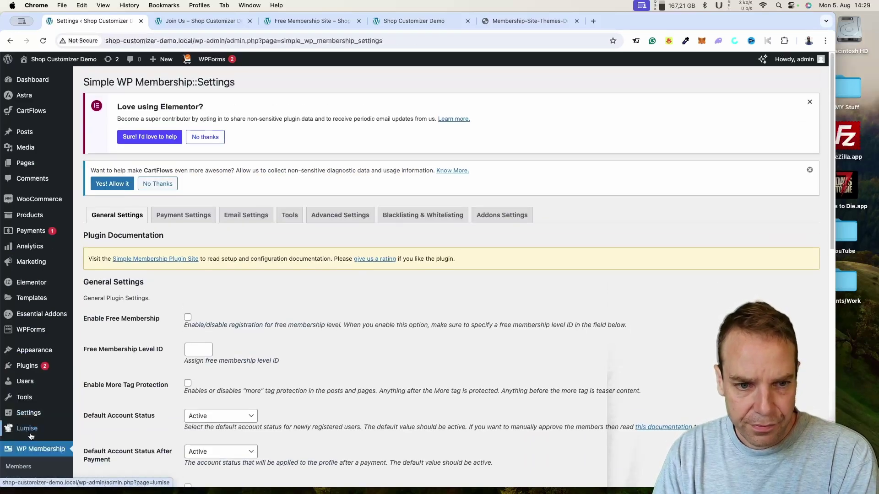
scroll(117, 353, "down", 1)
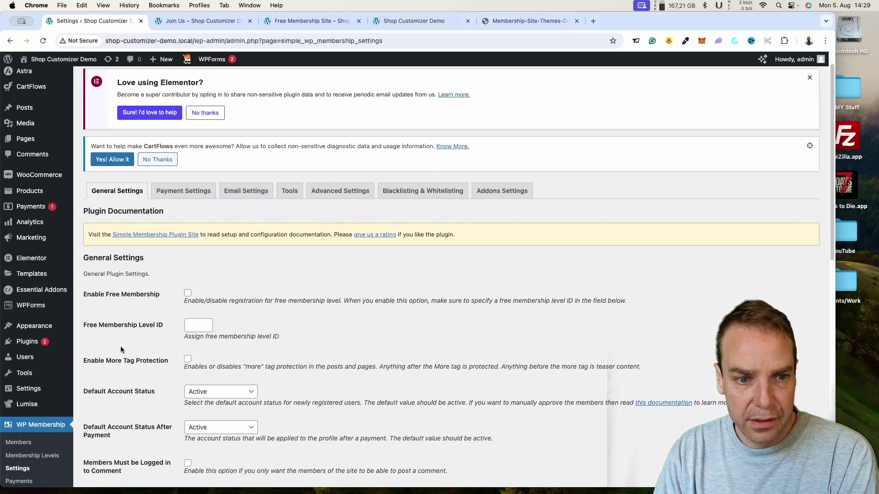
scroll(121, 349, "down", 1)
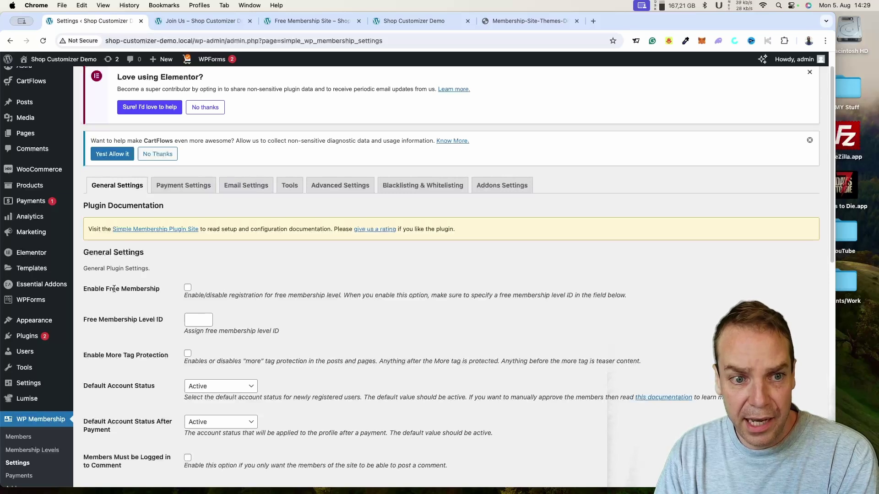
left_click(188, 287)
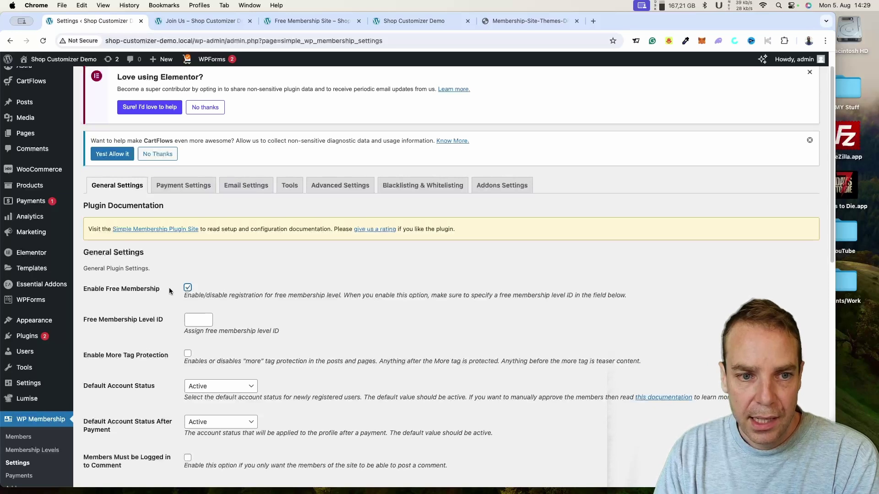
scroll(120, 317, "down", 1)
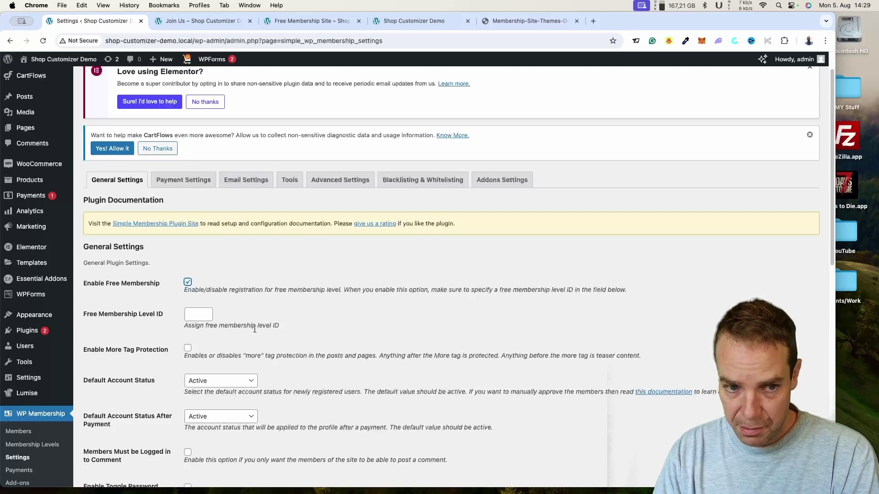
left_click(194, 315)
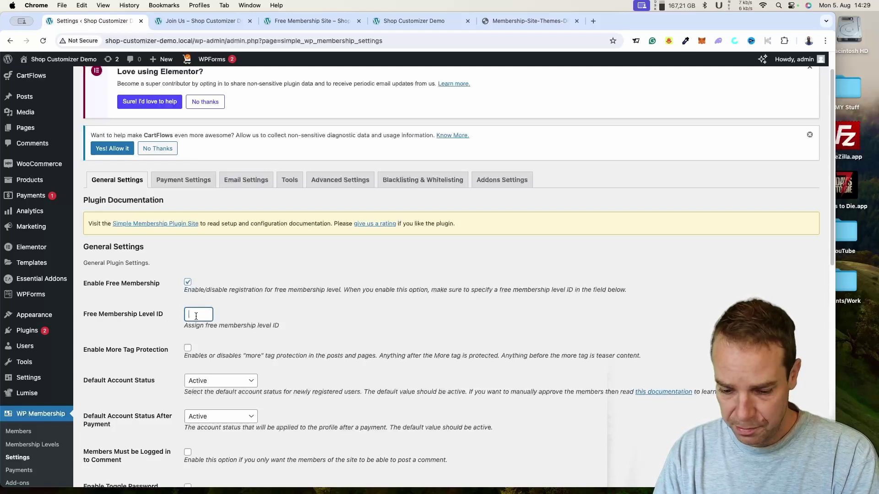
type("2")
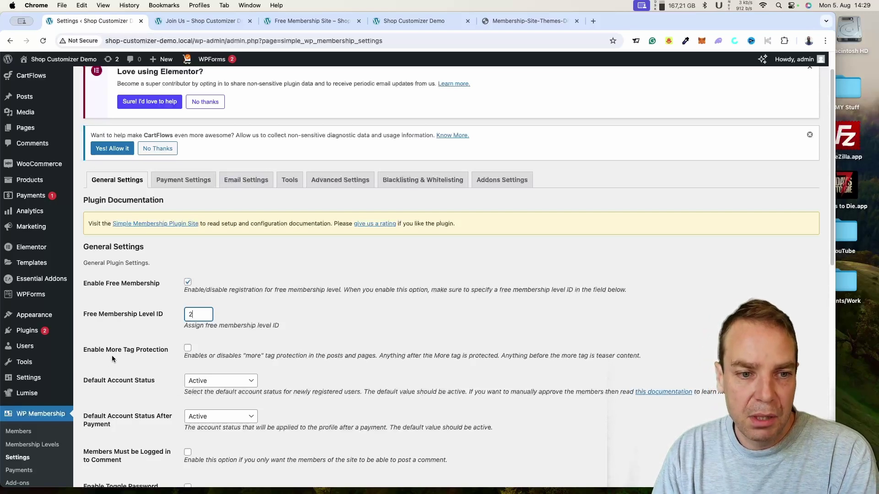
- Review the account status defaults in General Settings and enable Members Must be Logged in to Comment
scroll(273, 369, "down", 1)
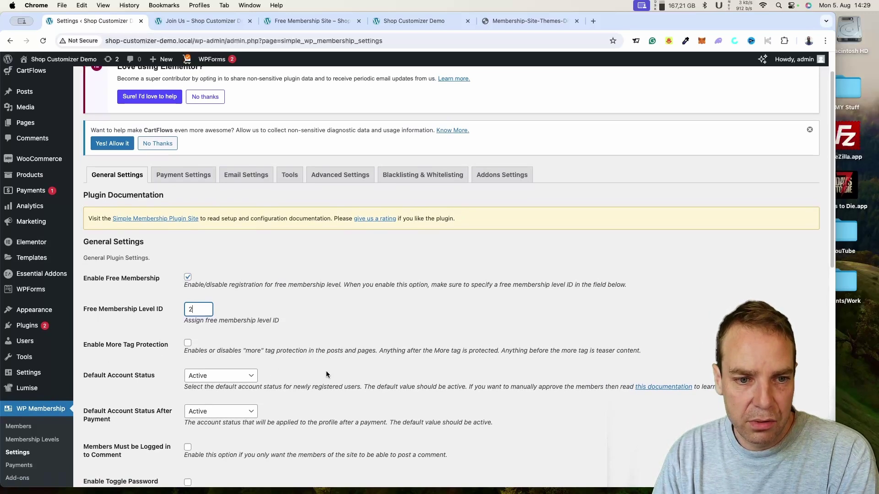
scroll(166, 381, "down", 3)
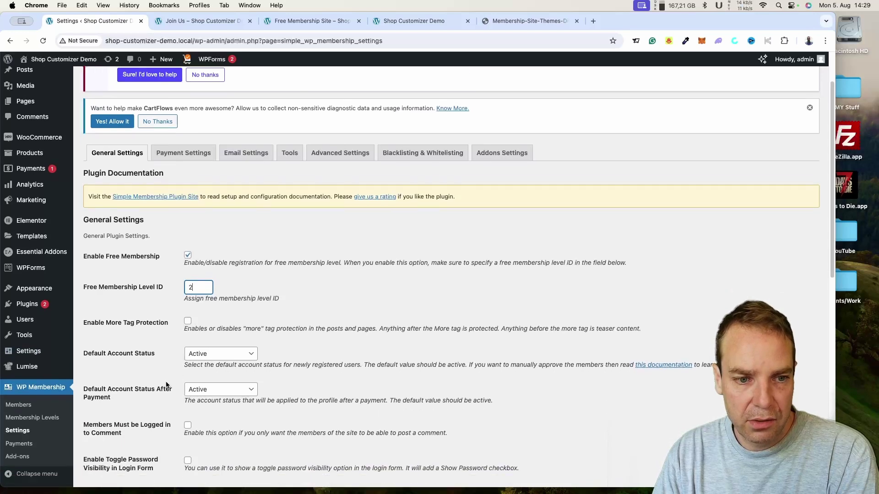
scroll(154, 378, "down", 2)
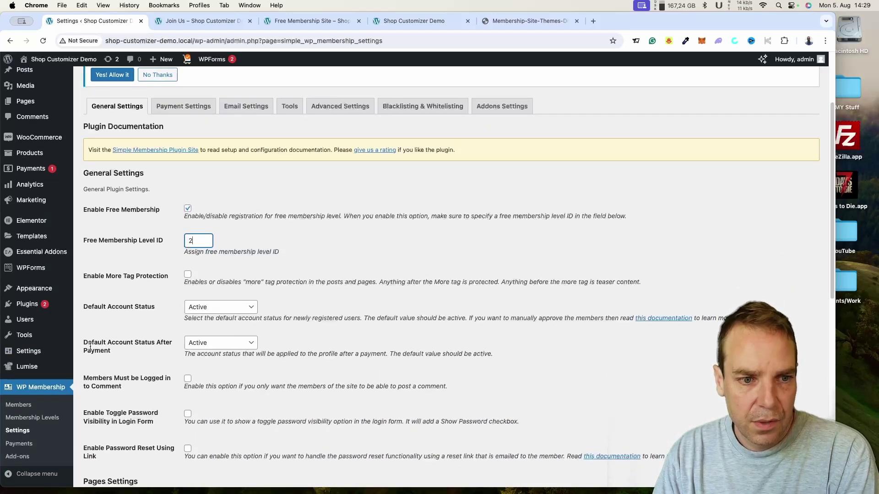
scroll(126, 356, "down", 1)
scroll(129, 351, "down", 1)
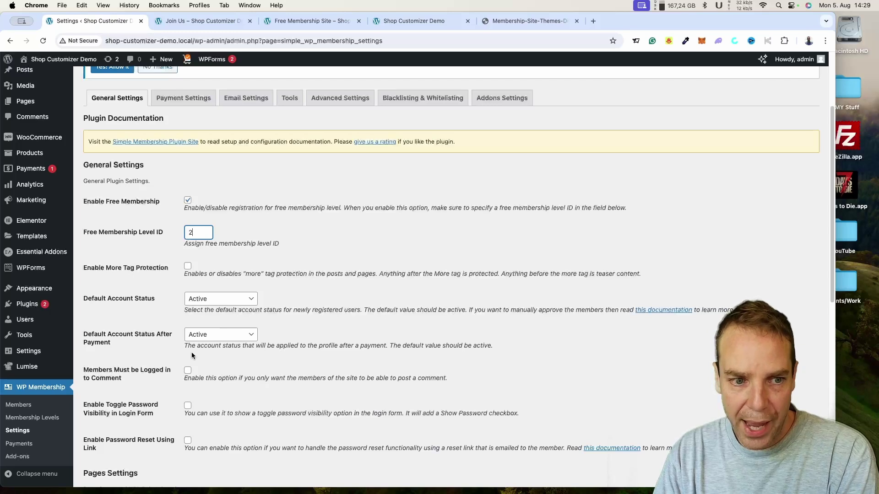
scroll(160, 361, "down", 2)
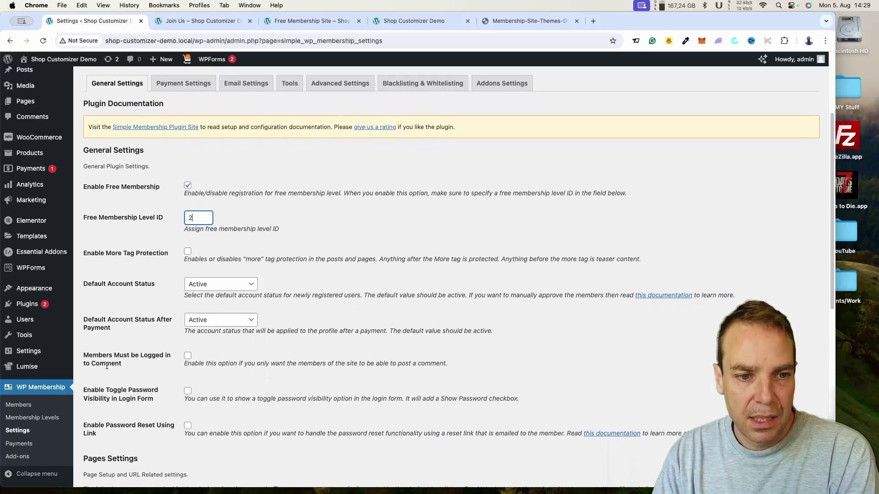
scroll(106, 366, "down", 2)
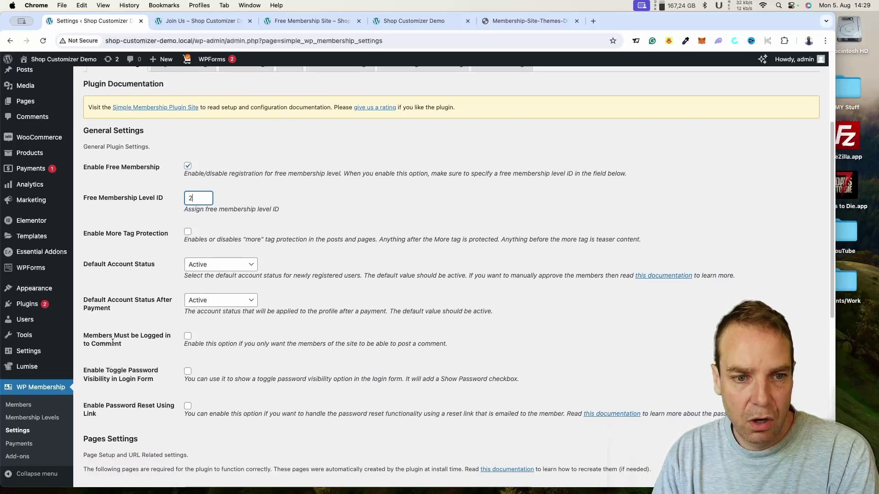
left_click(188, 336)
- Enable the password visibility toggle in the login form and password reset using a link
scroll(155, 349, "down", 1)
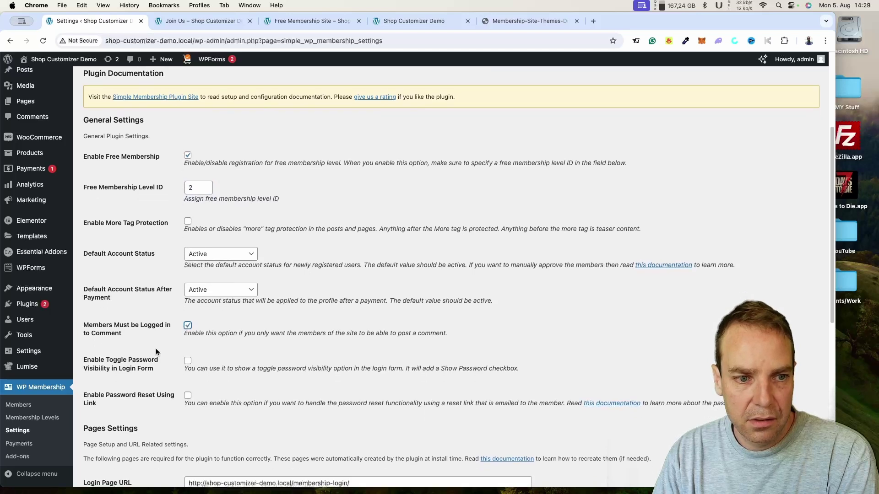
scroll(165, 375, "down", 1)
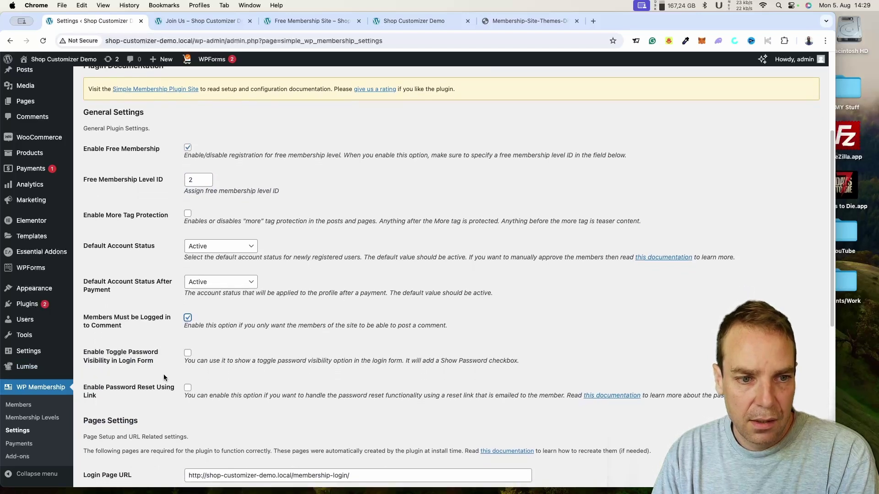
scroll(163, 374, "down", 5)
scroll(143, 347, "up", 5)
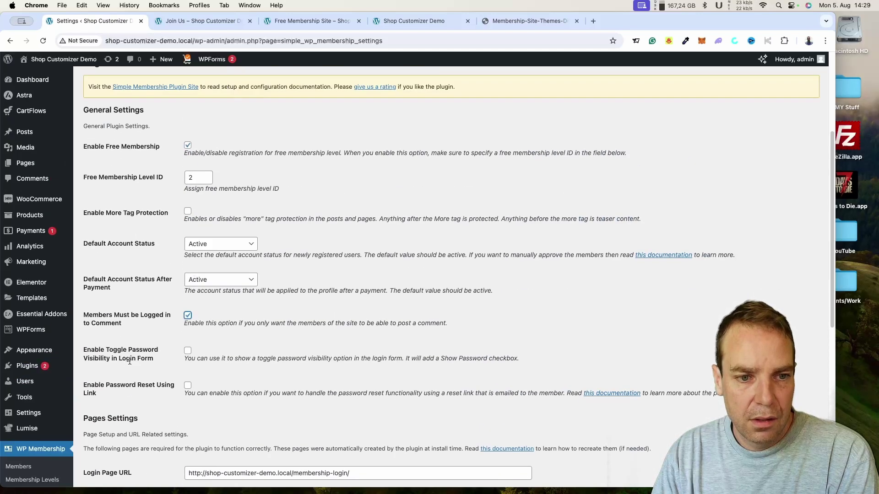
scroll(174, 359, "down", 1)
left_click(188, 347)
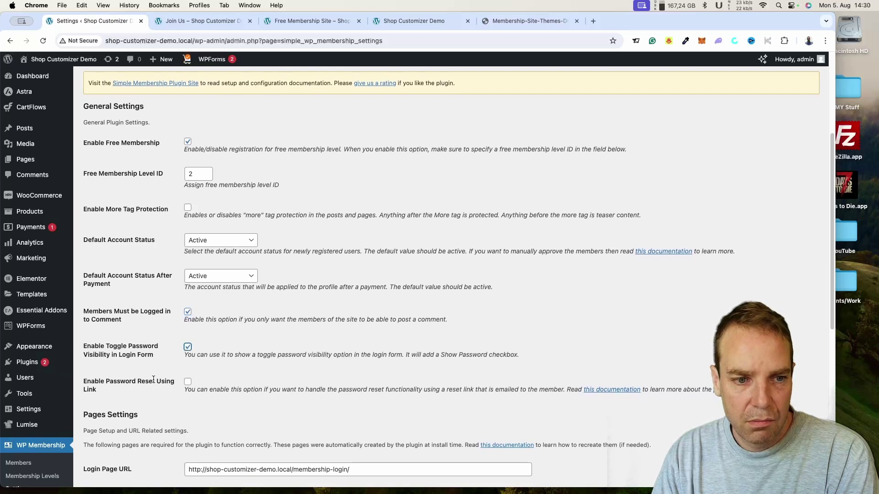
scroll(155, 380, "down", 1)
scroll(159, 372, "down", 4)
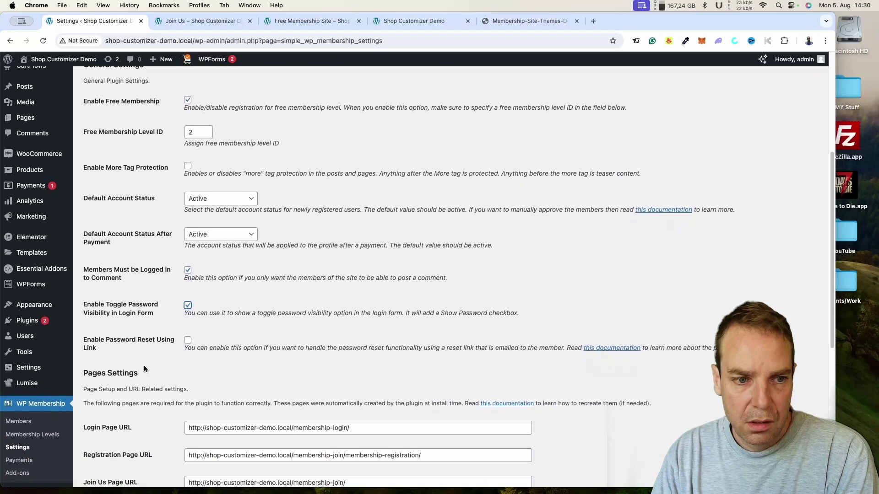
left_click(187, 340)
- Check the required and optional membership page URLs, and save the general settings
scroll(156, 357, "down", 3)
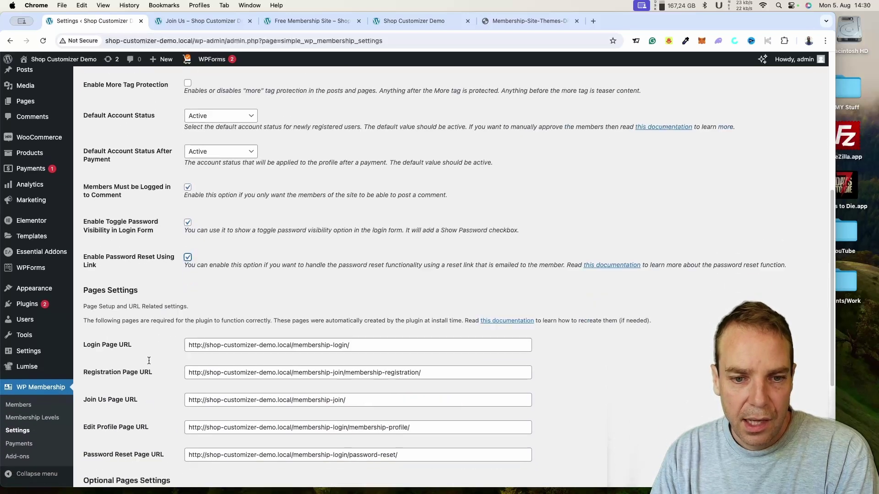
scroll(150, 359, "up", 1)
scroll(150, 359, "down", 1)
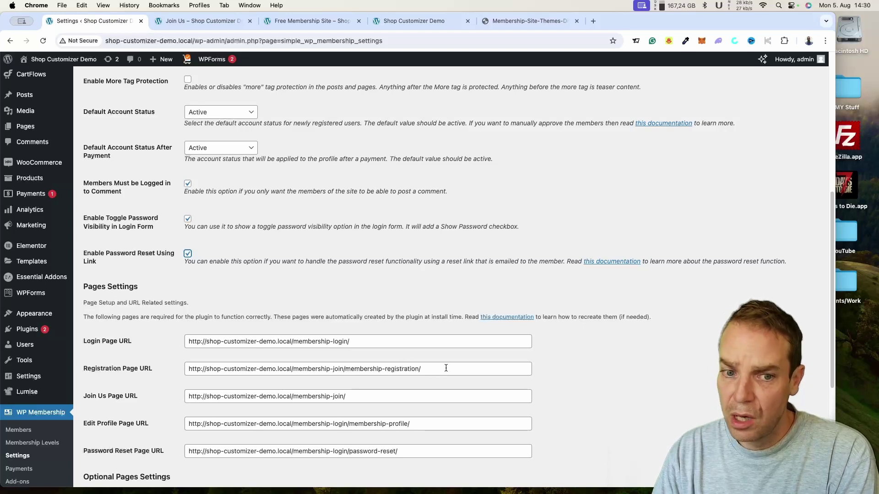
scroll(642, 400, "down", 5)
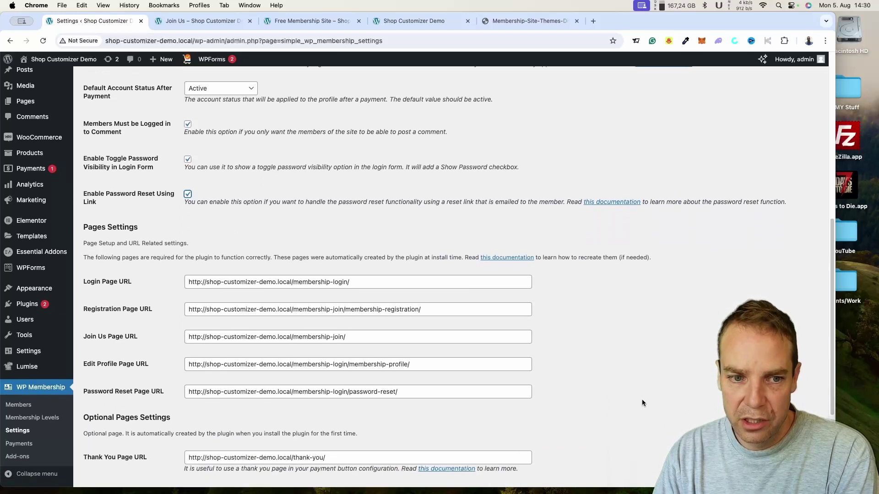
scroll(597, 417, "down", 2)
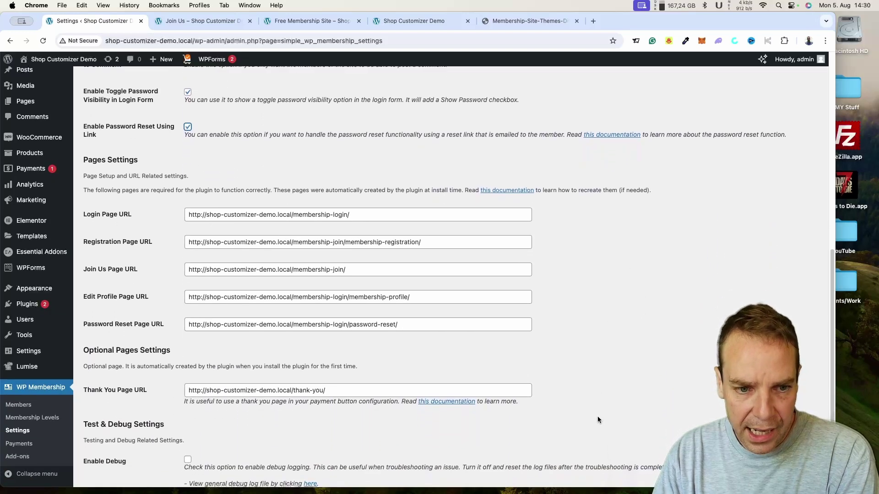
scroll(593, 413, "down", 2)
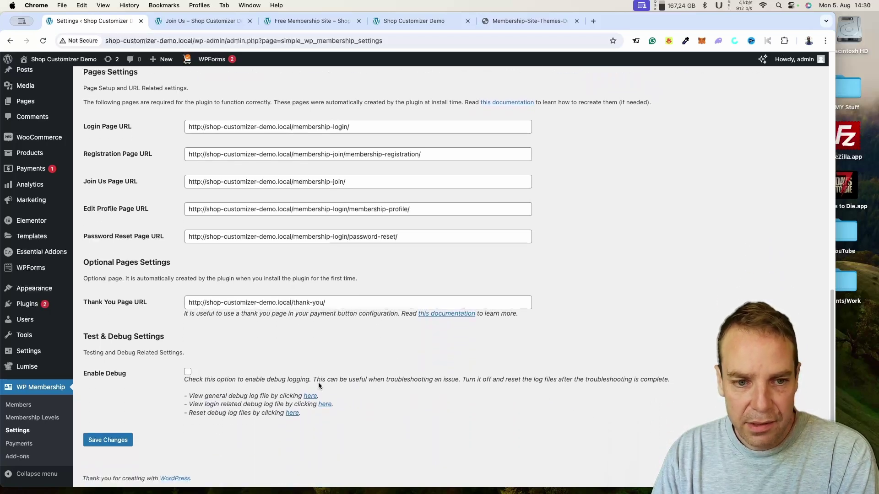
left_click(120, 440)
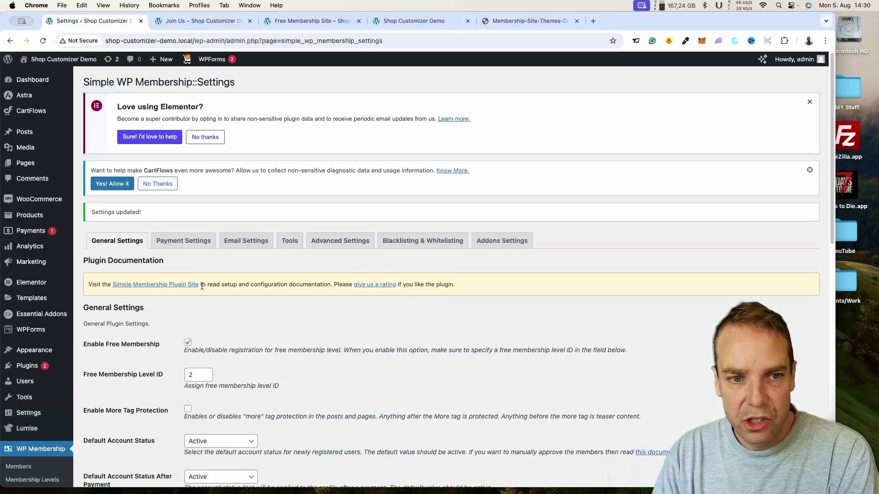
- Examine WP Membership's payment settings, covering the sandbox or test mode option and the PayPal API credential fields
left_click(201, 241)
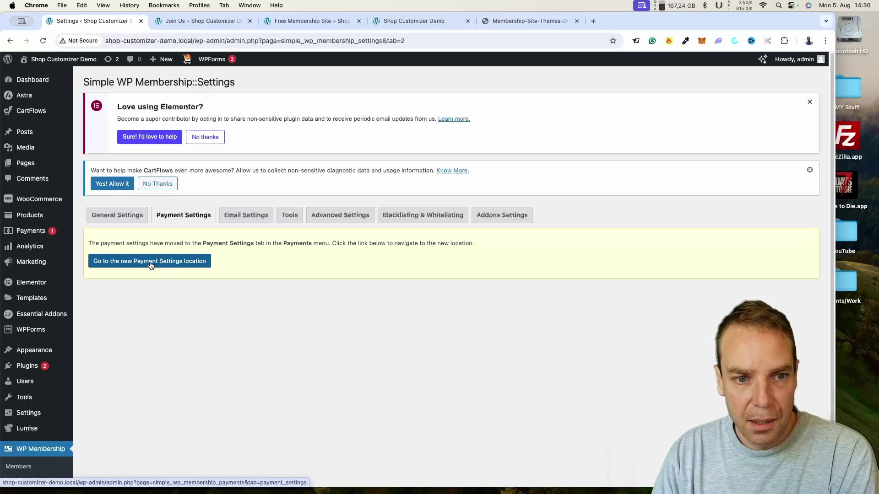
left_click(183, 265)
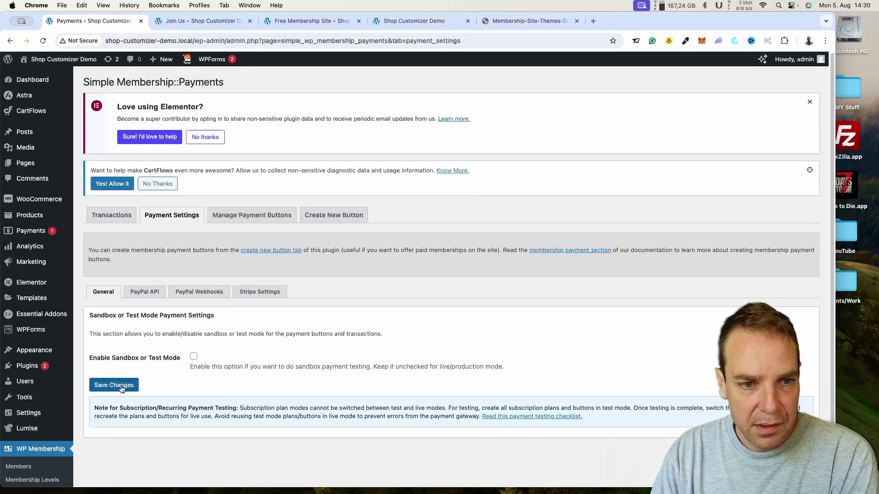
left_click(144, 297)
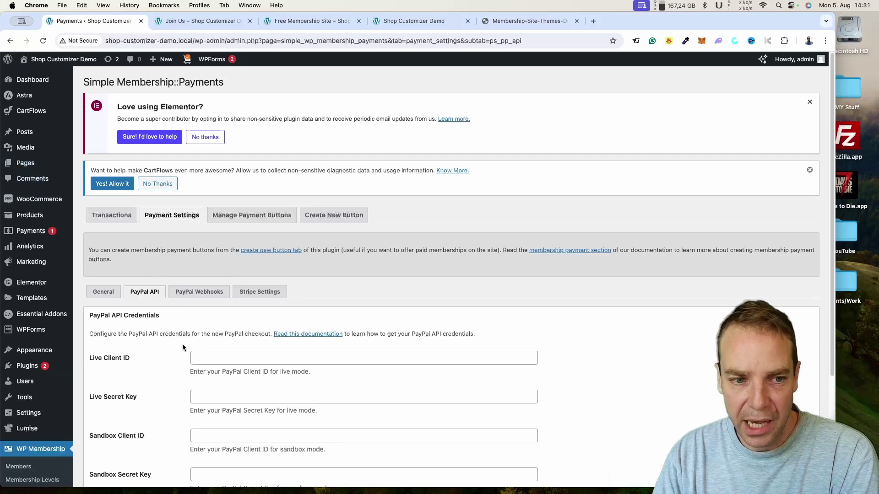
scroll(164, 349, "down", 1)
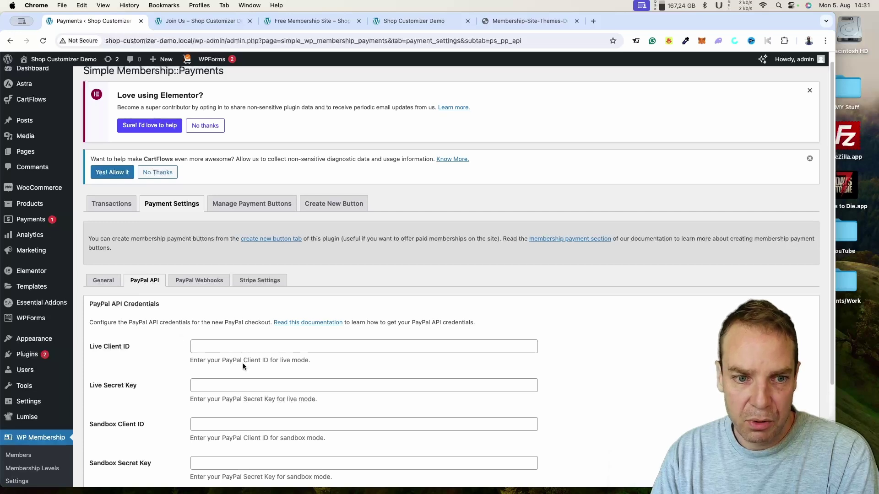
scroll(150, 350, "down", 5)
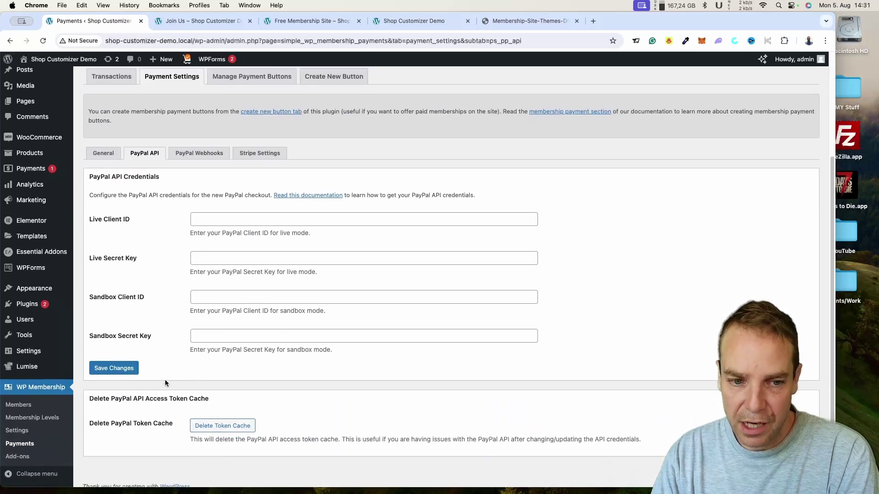
scroll(175, 385, "up", 6)
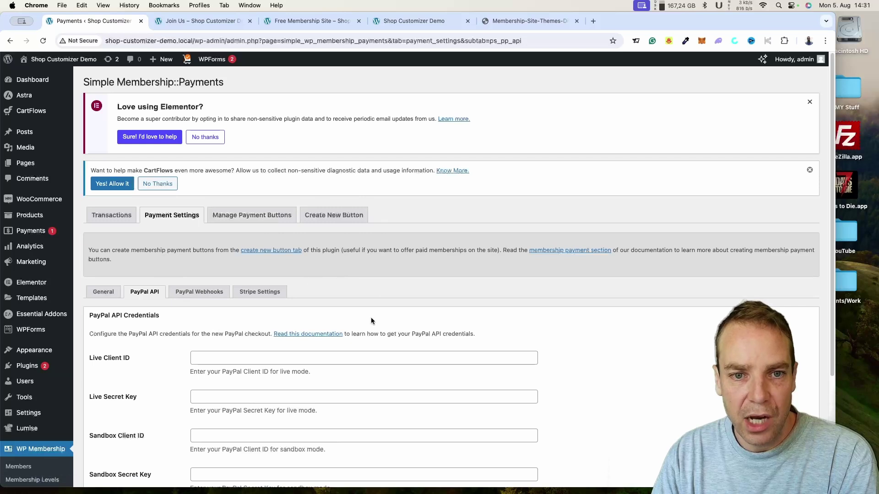
- Look over the payment button types offered for a new membership button, and return to the Join Us page
left_click(330, 219)
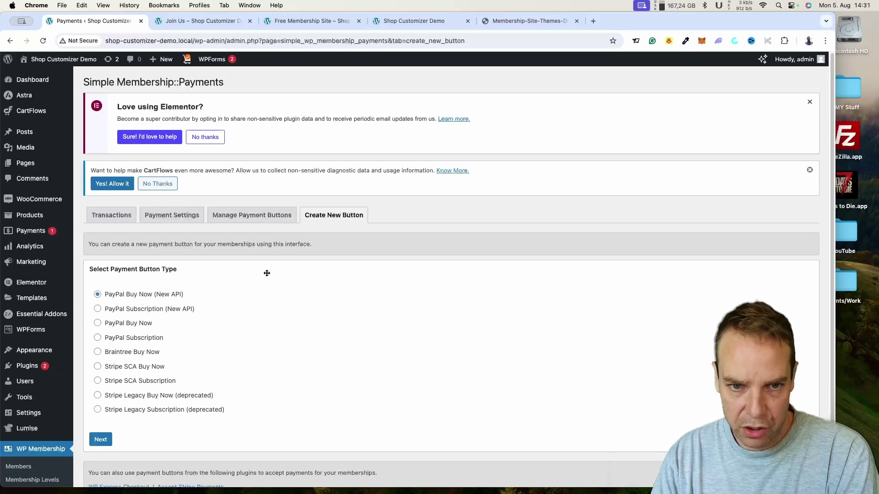
scroll(150, 394, "down", 3)
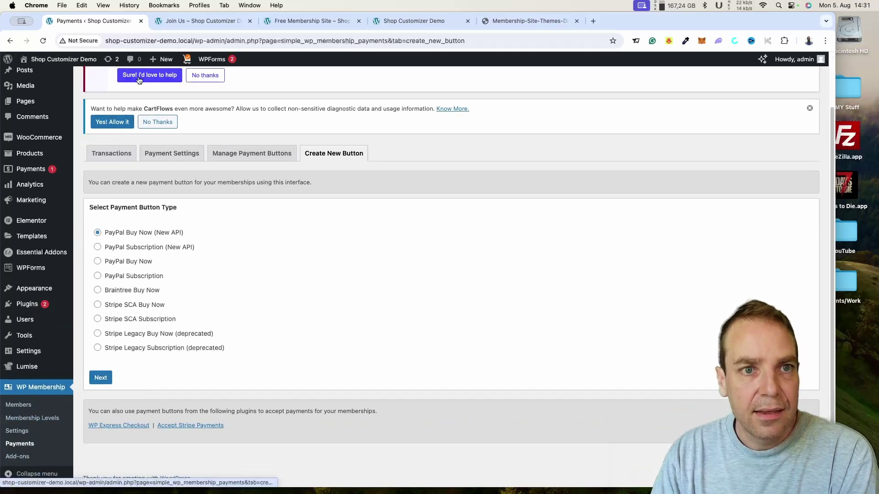
left_click(196, 21)
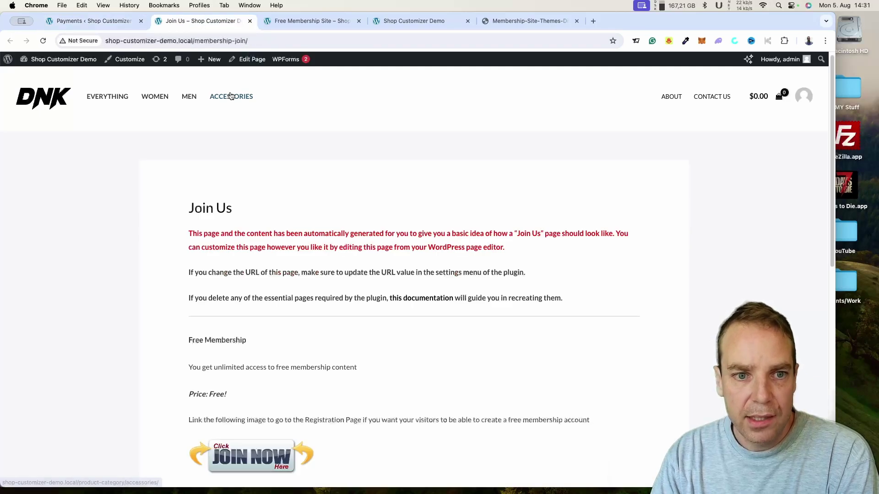